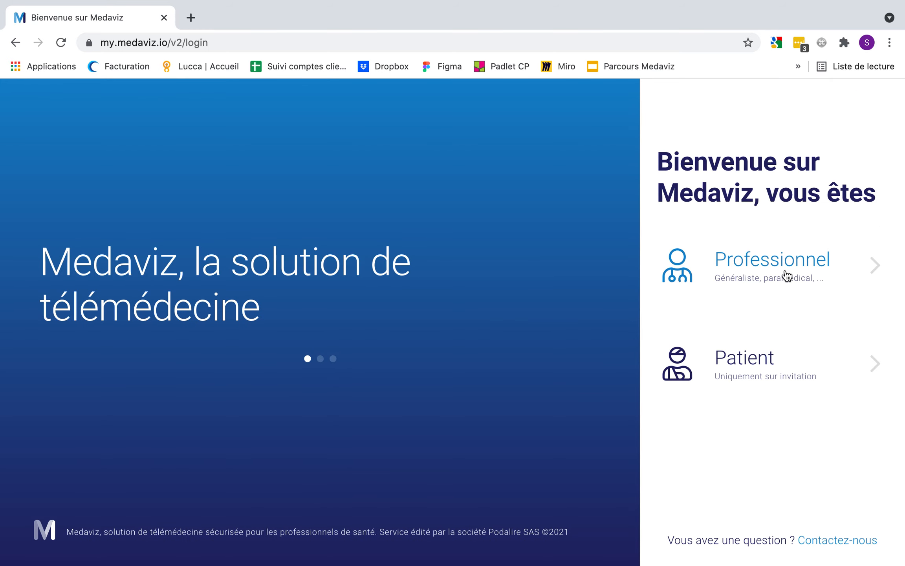
Step: Sign in as a healthcare professional with the mobile number and the account password
click(769, 268)
click(768, 265)
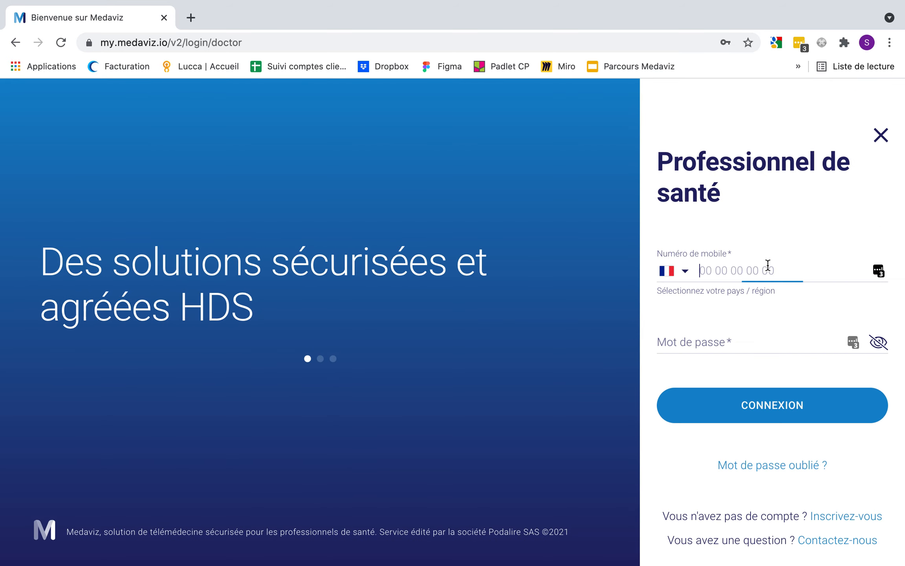
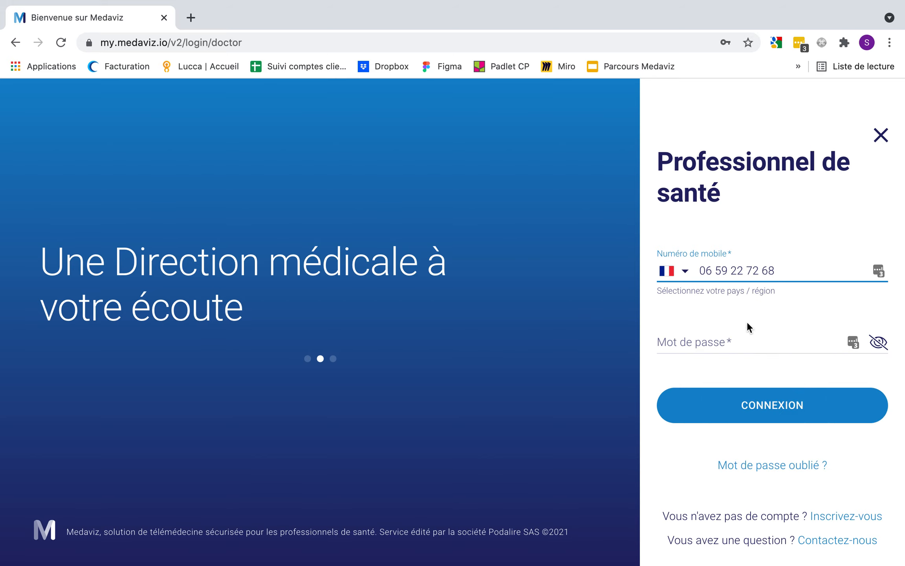
click(732, 340)
text(••••••••)
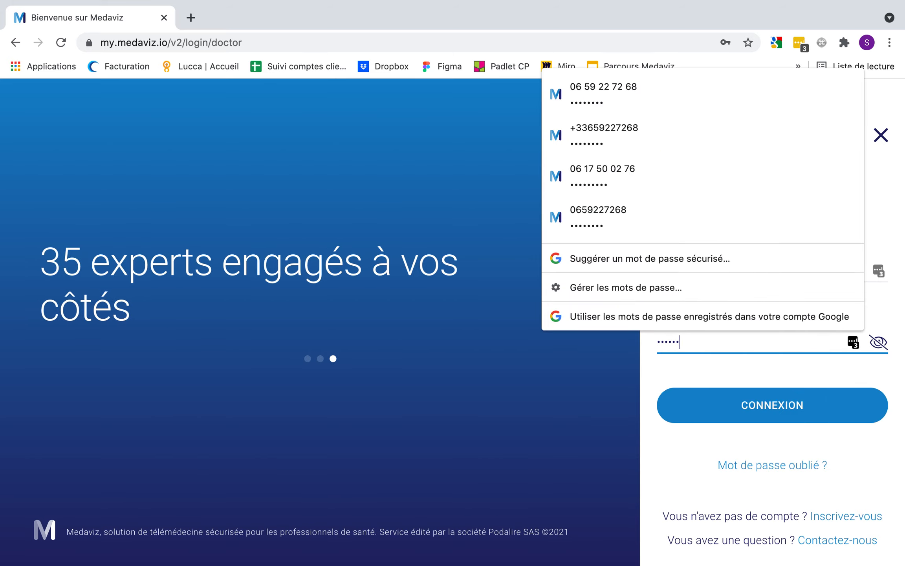
click(759, 405)
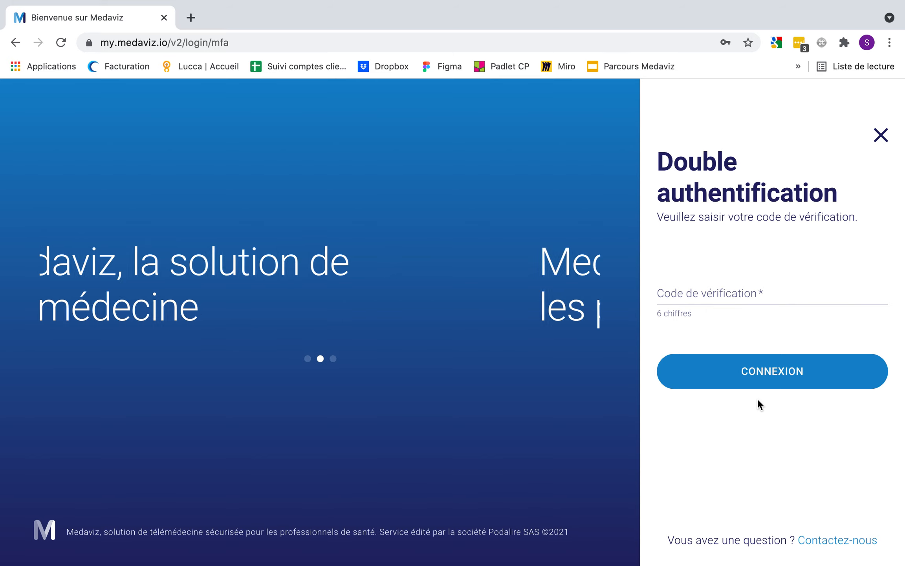
Step: Complete the two-factor authentication by entering the six-digit verification code
click(714, 290)
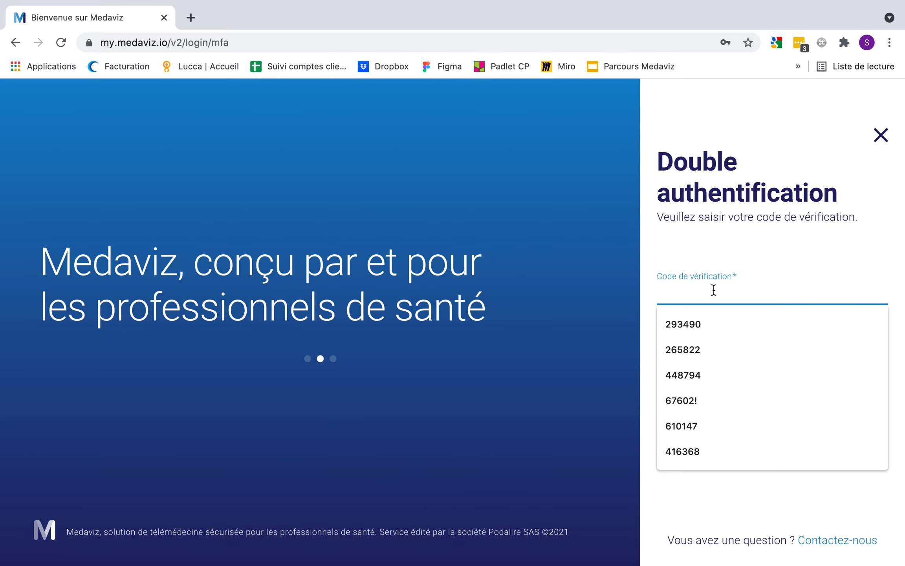
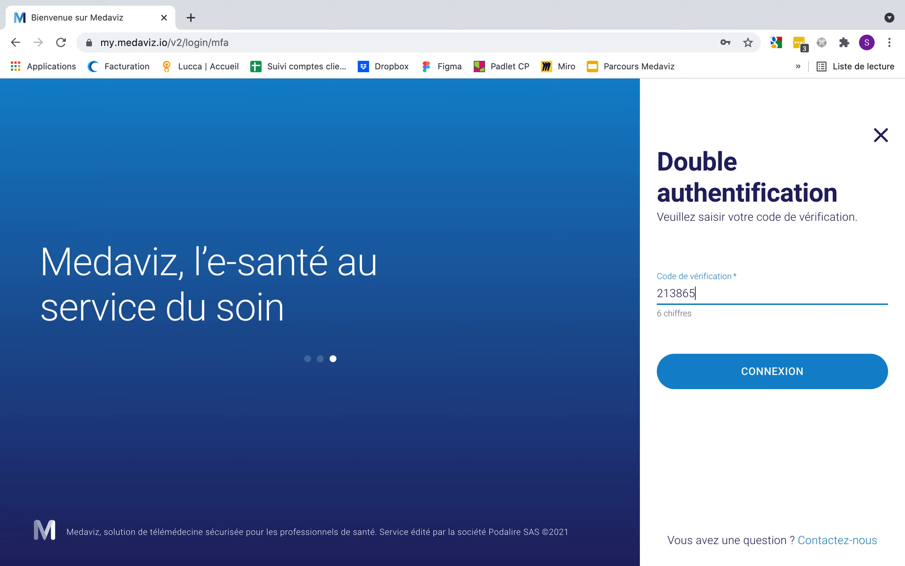
key(Return)
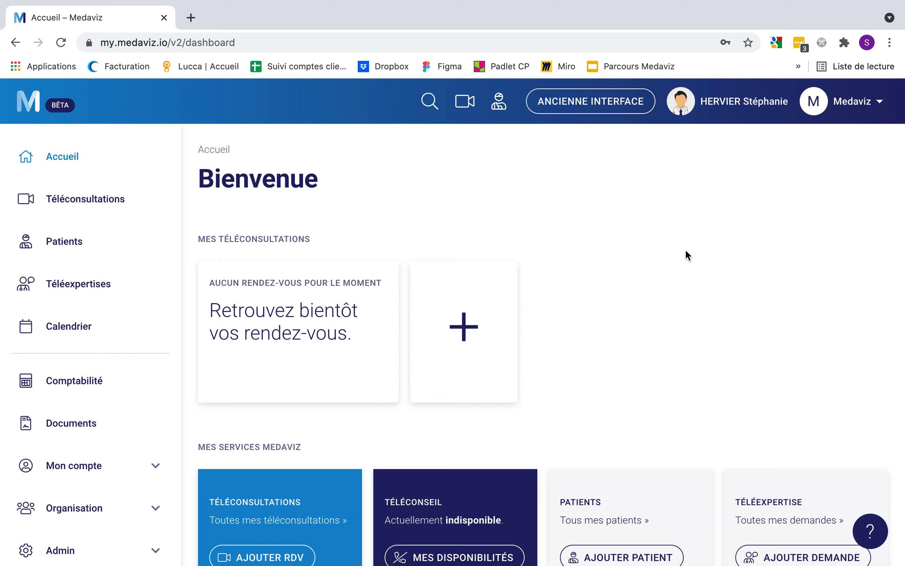
Step: Add a new patient with the patient's mobile number, family name, first name and e-mail address
click(503, 103)
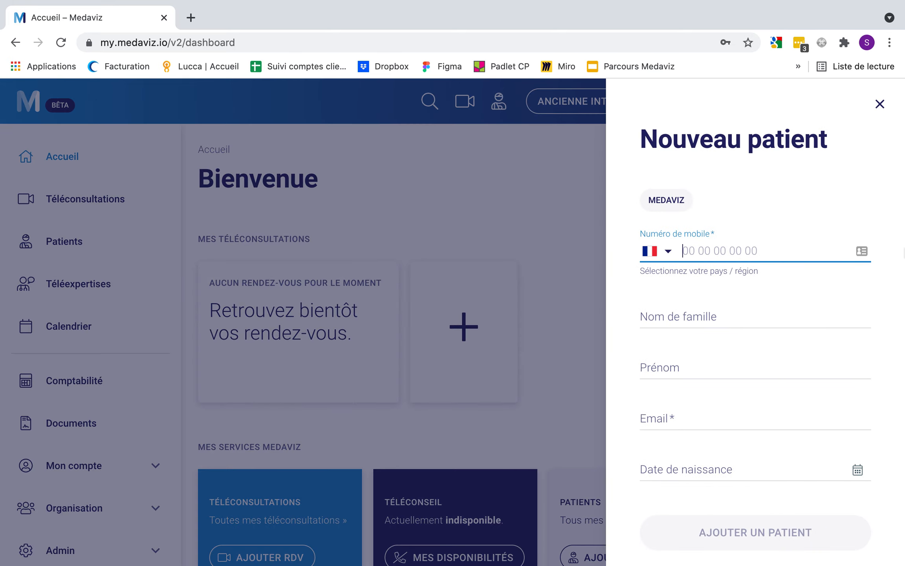
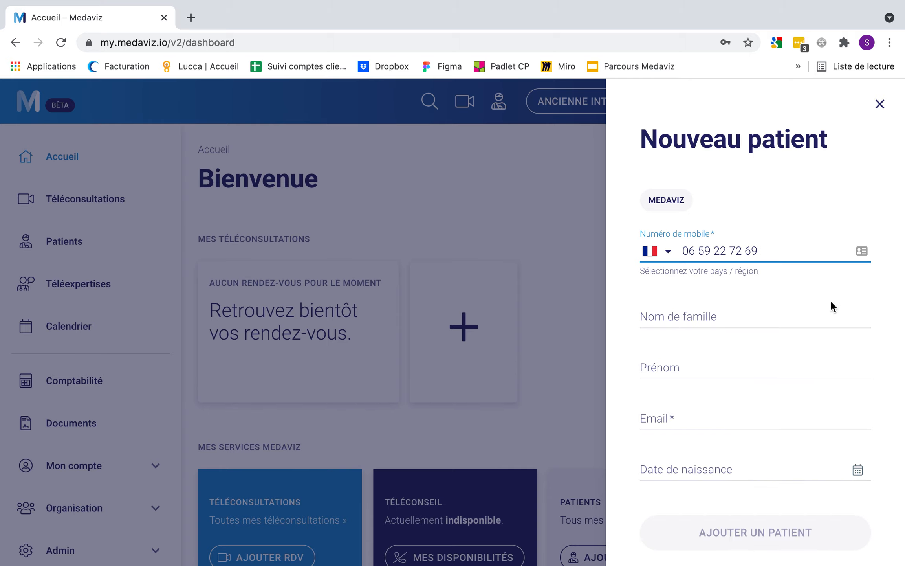
click(808, 307)
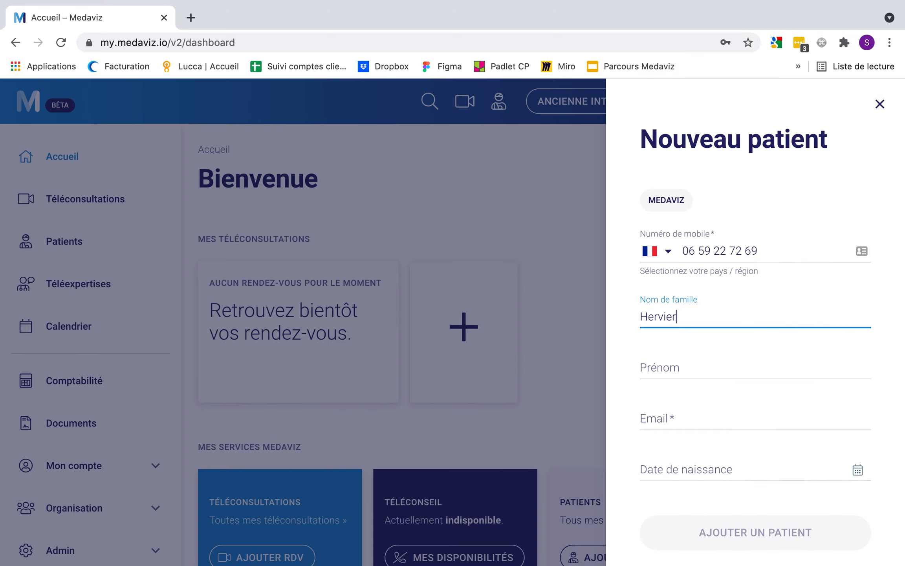
click(756, 360)
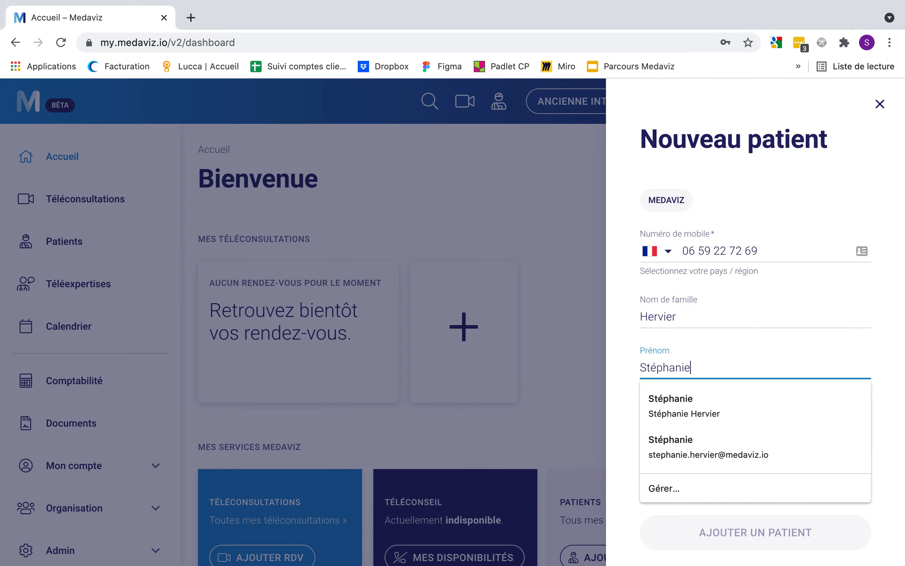
key(Tab)
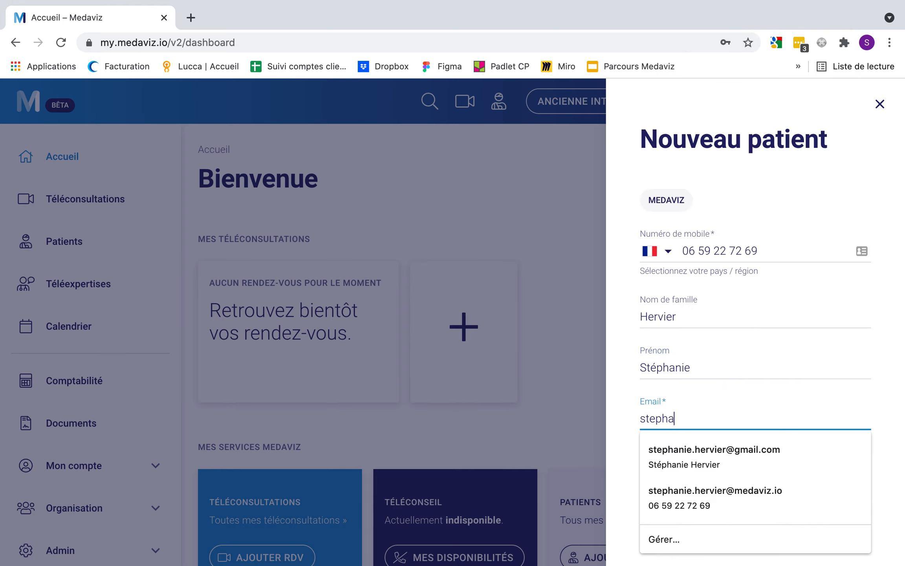
click(730, 440)
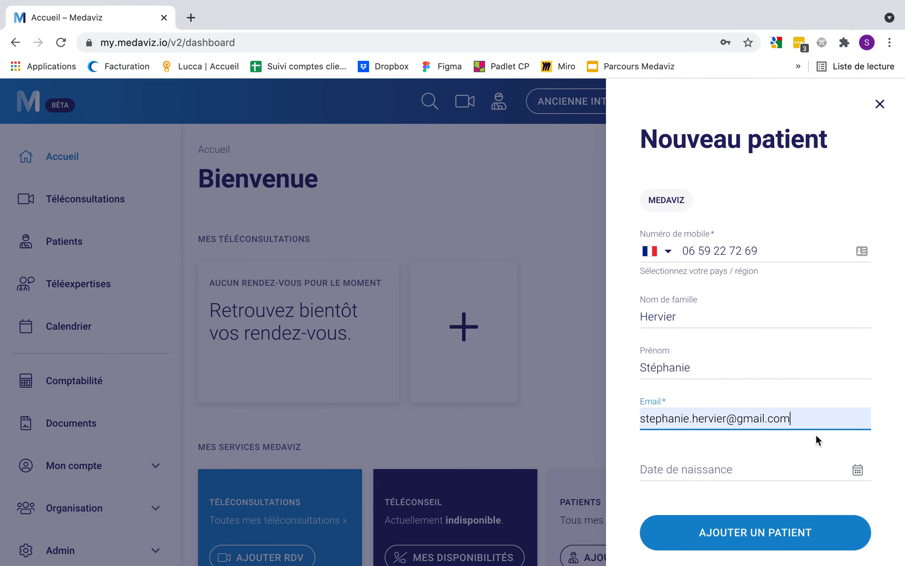
click(795, 537)
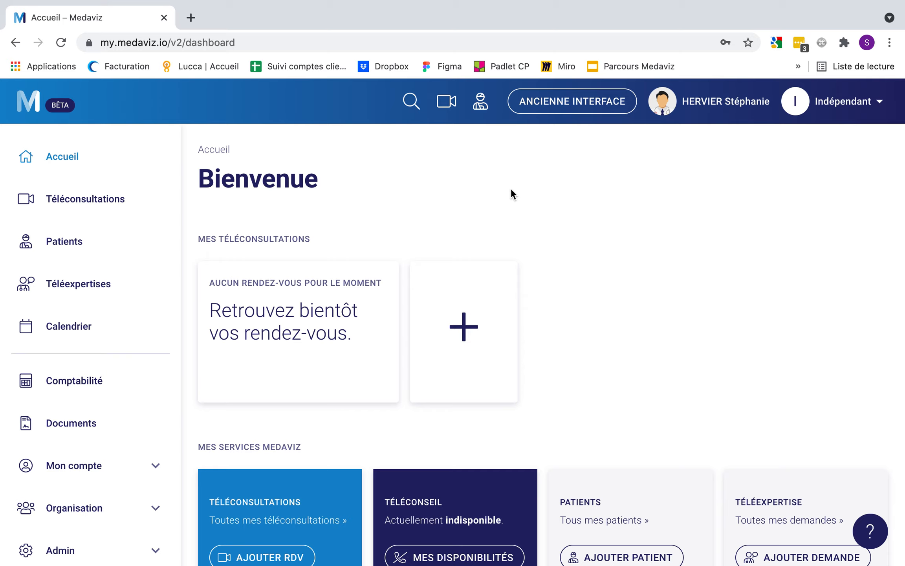
Step: Start a new teleconsultation and select the female patient found by searching for her family name
click(444, 107)
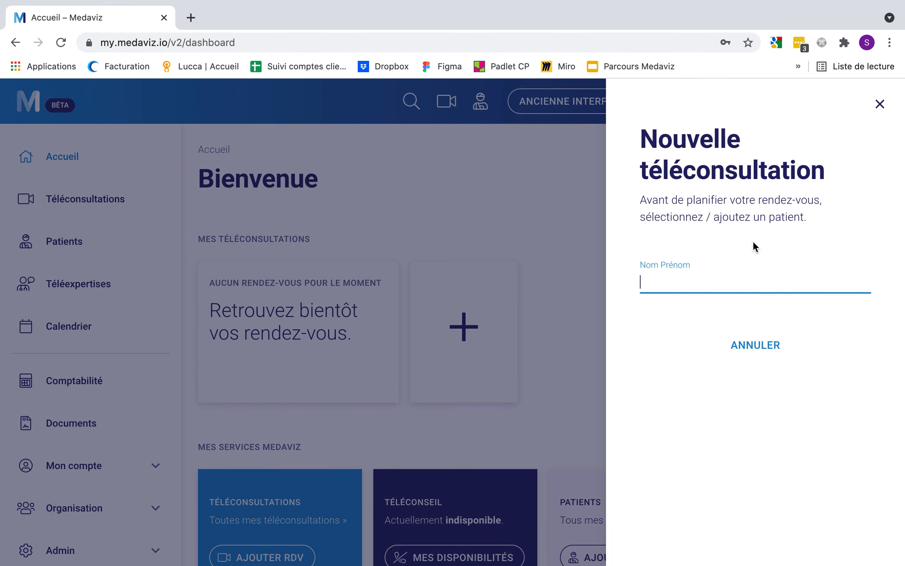
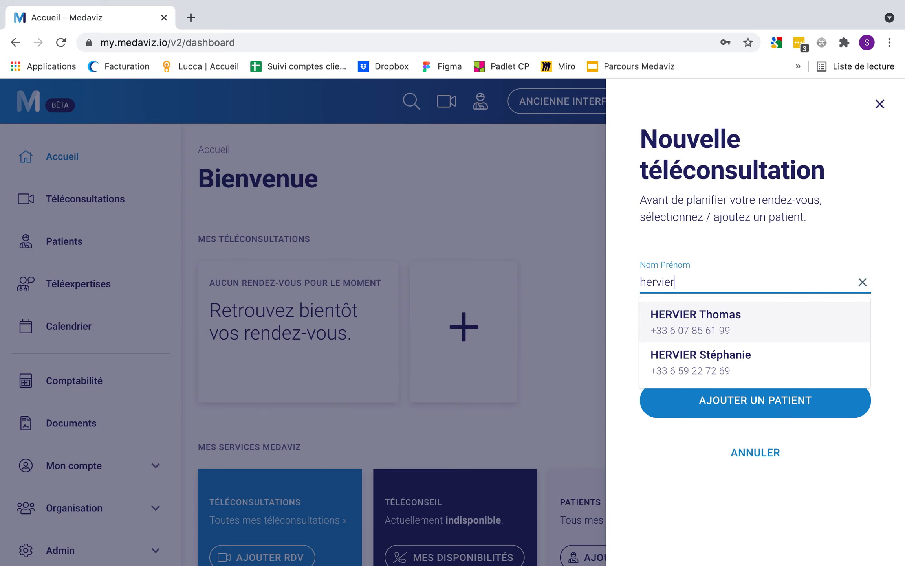
click(733, 369)
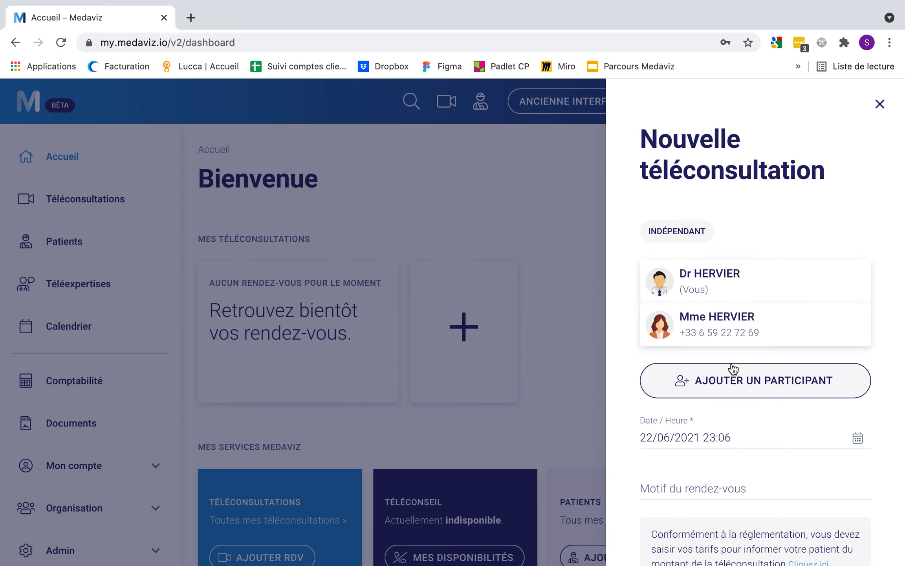
Step: Set the appointment reason to "rdv test" and schedule the teleconsultation
scroll(734, 369, down, 4)
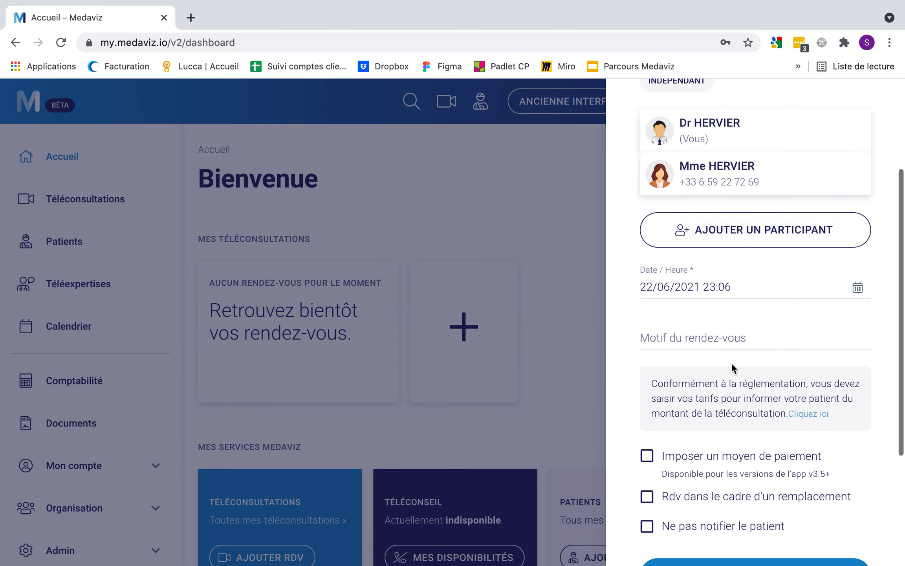
click(683, 336)
click(675, 365)
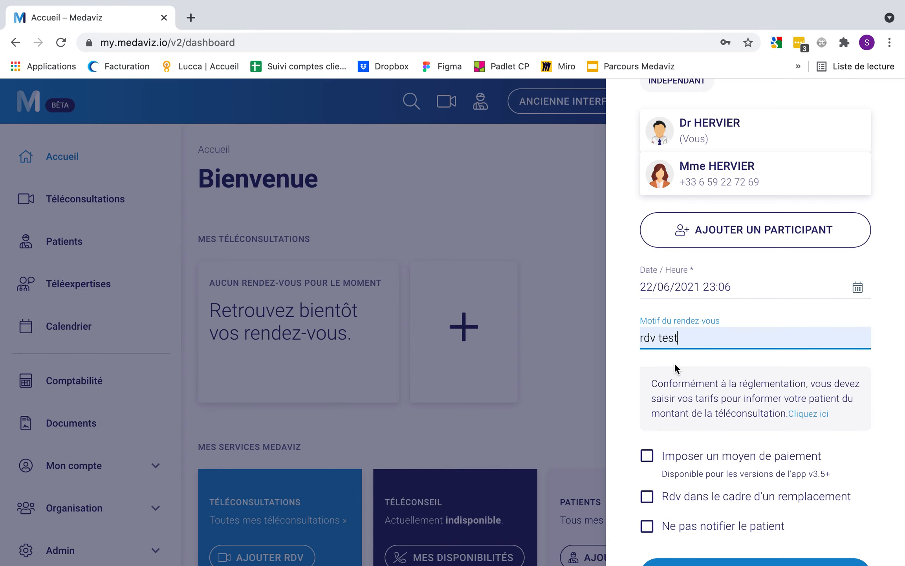
scroll(674, 364, down, 3)
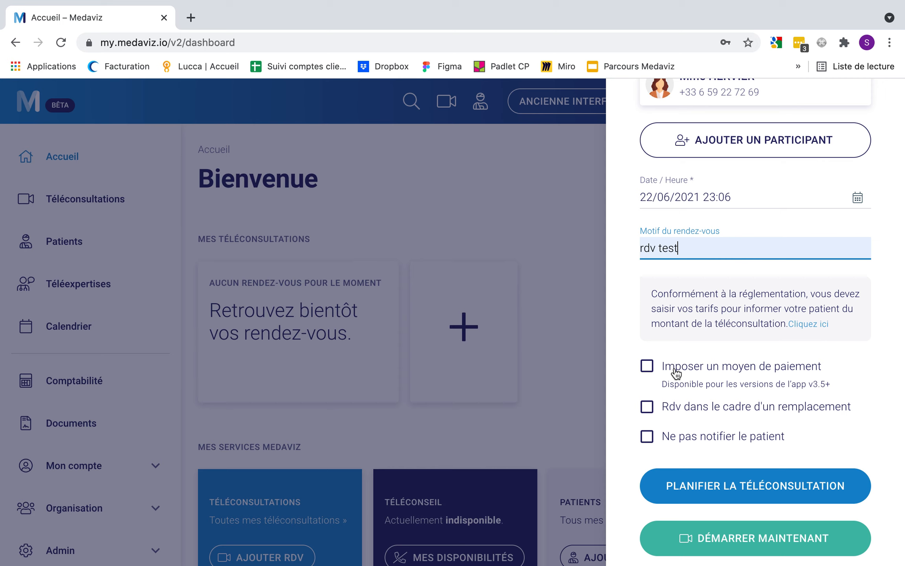
click(738, 488)
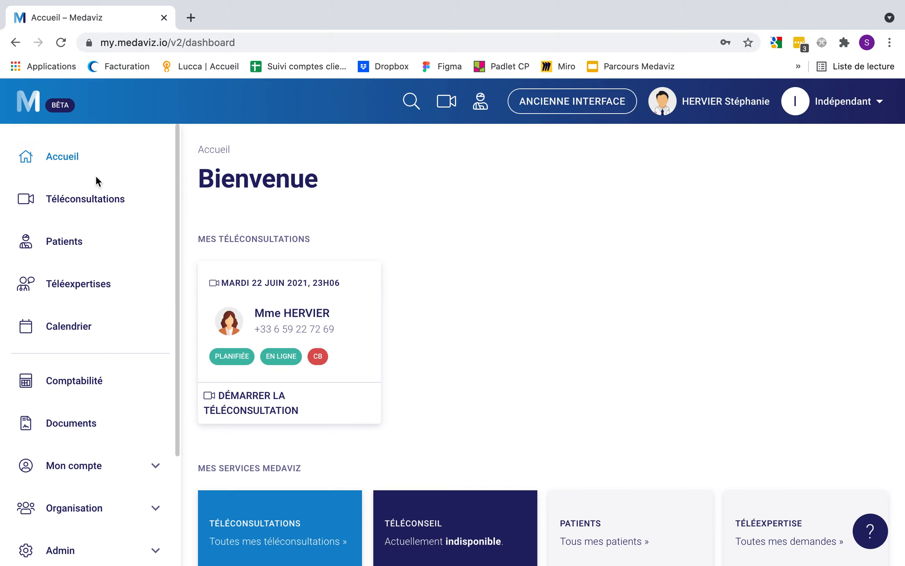
Step: Check the upcoming teleconsultations, and from the home page open the scheduled teleconsultation and start its video call
click(91, 201)
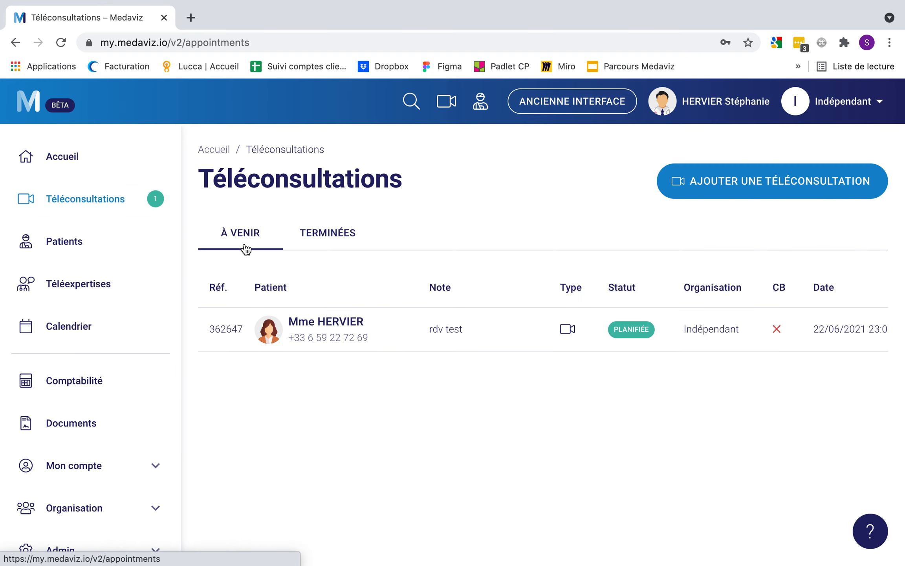
click(40, 169)
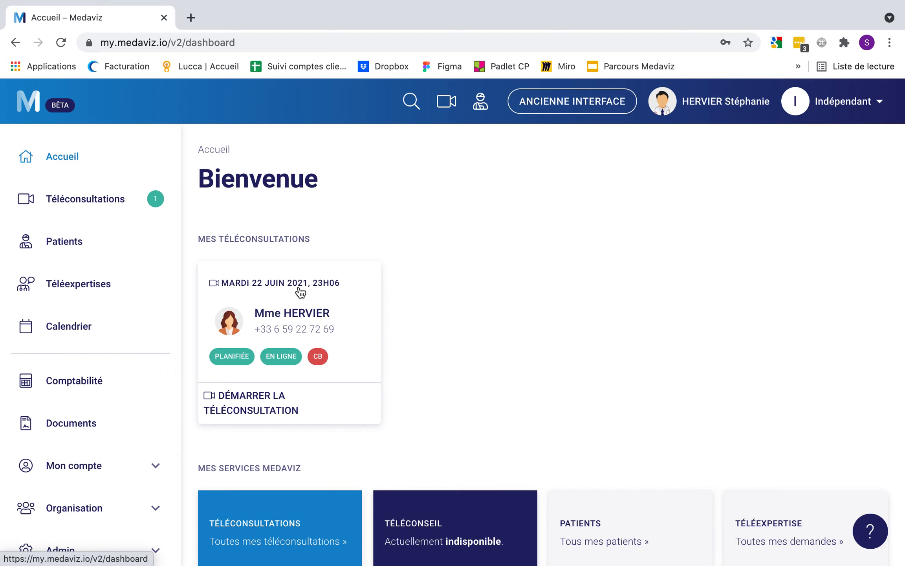
click(247, 410)
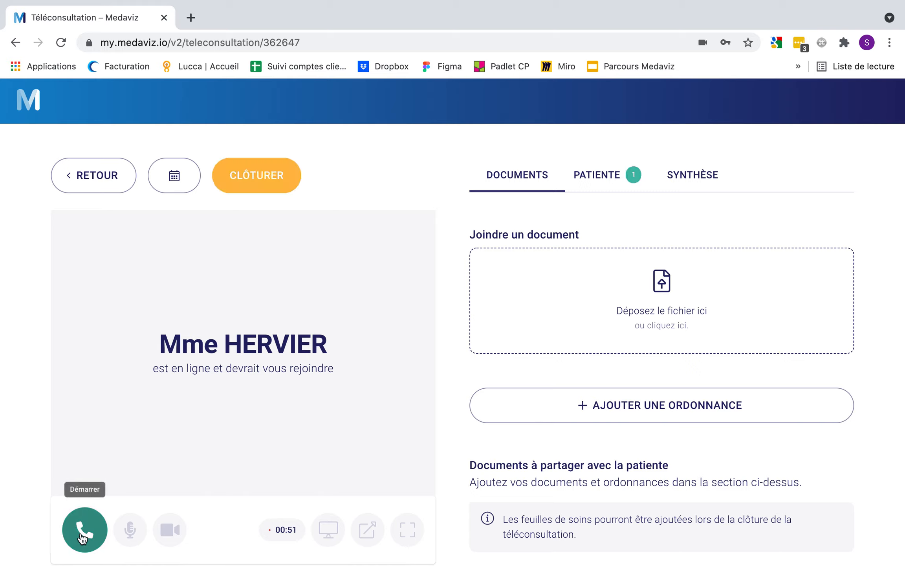
click(82, 537)
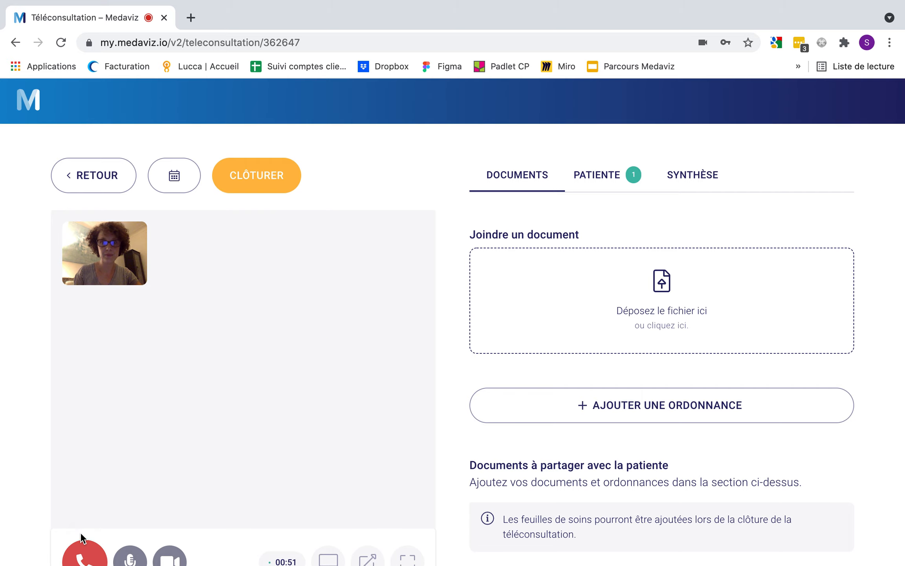
Step: View the JPG file shared by the patient, close it, and review the patient's information
scroll(79, 532, down, 1)
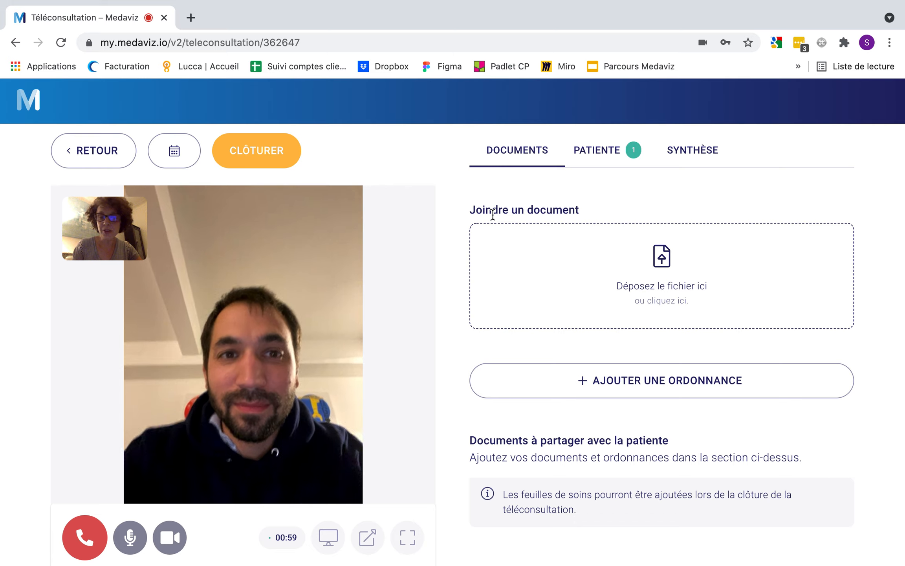
click(610, 155)
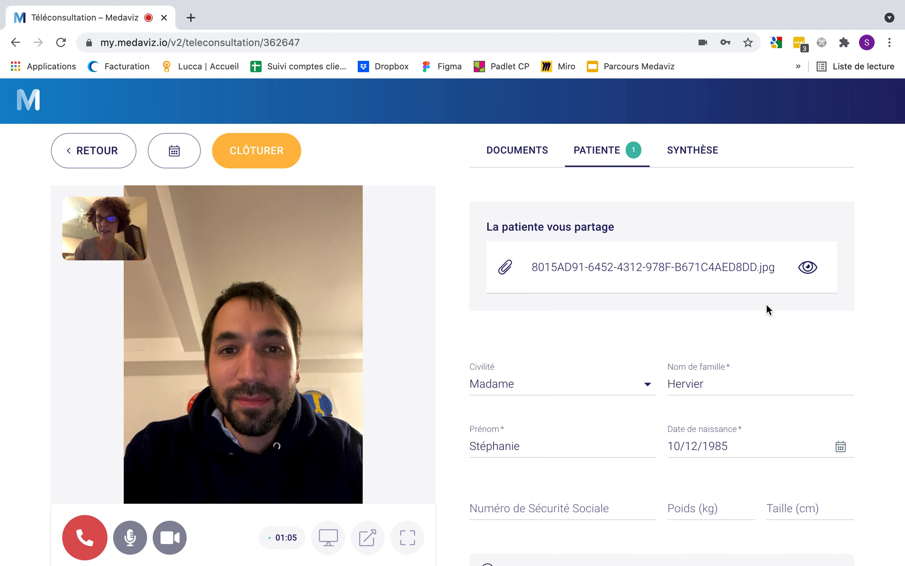
click(809, 268)
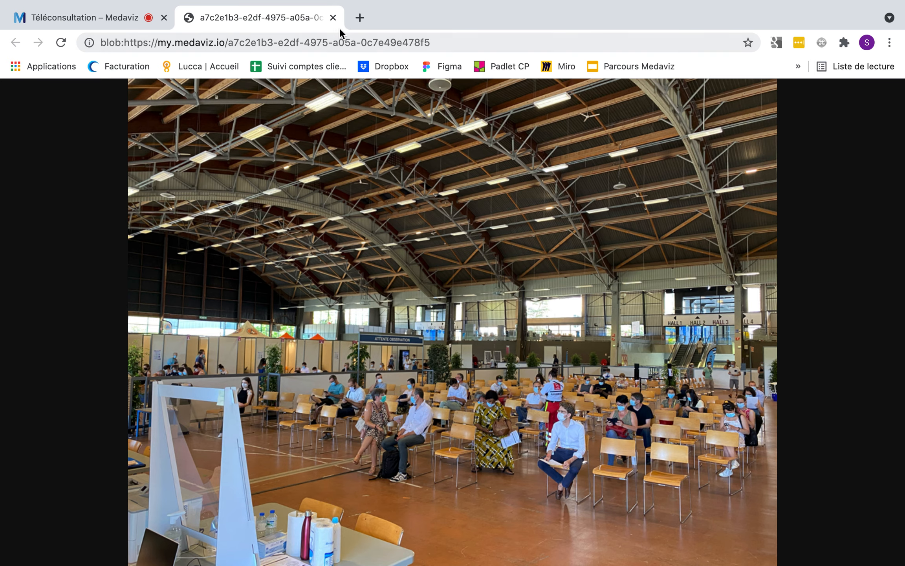
click(334, 17)
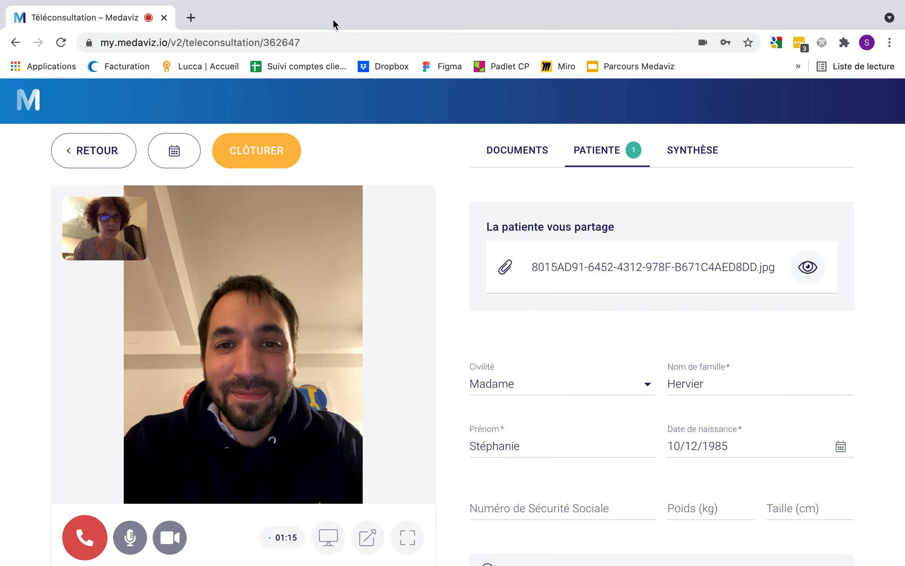
scroll(508, 232, down, 5)
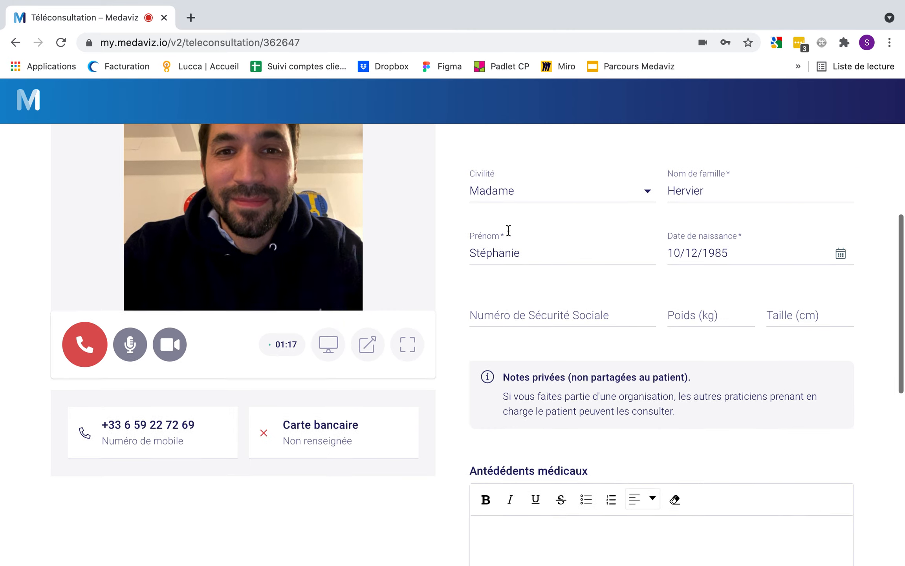
scroll(508, 231, up, 5)
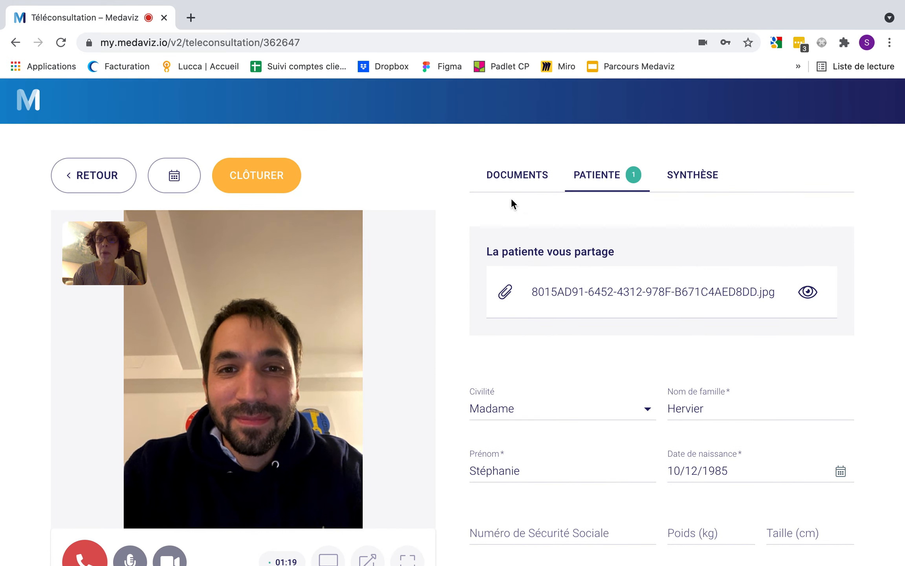
Step: Write a prescription for "Paracétamol" for the patient and add it to the consultation's documents
click(511, 182)
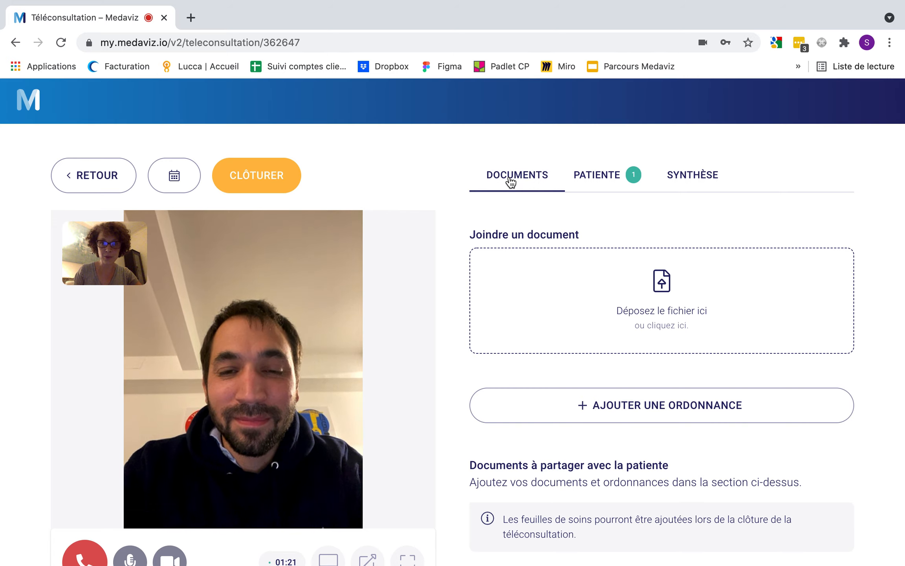
click(686, 421)
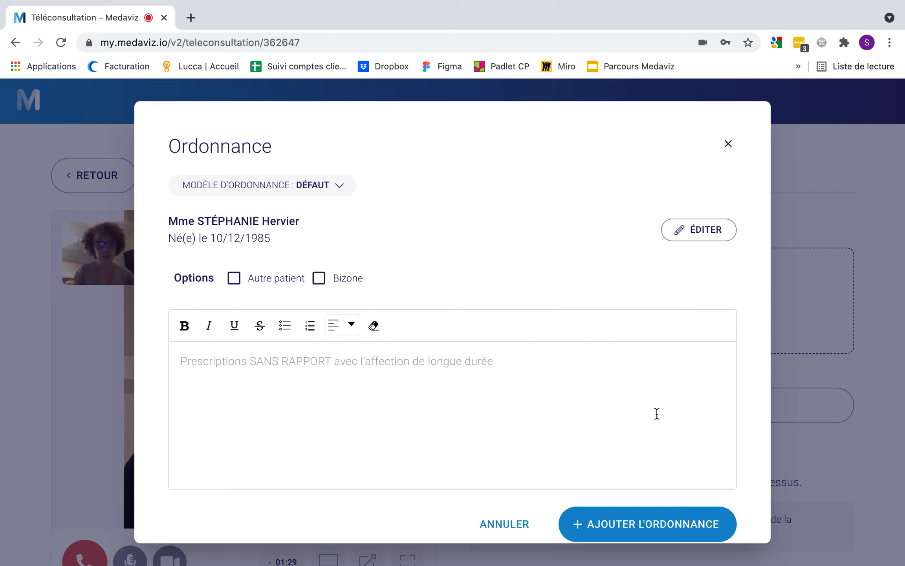
click(448, 389)
text(Paracé)
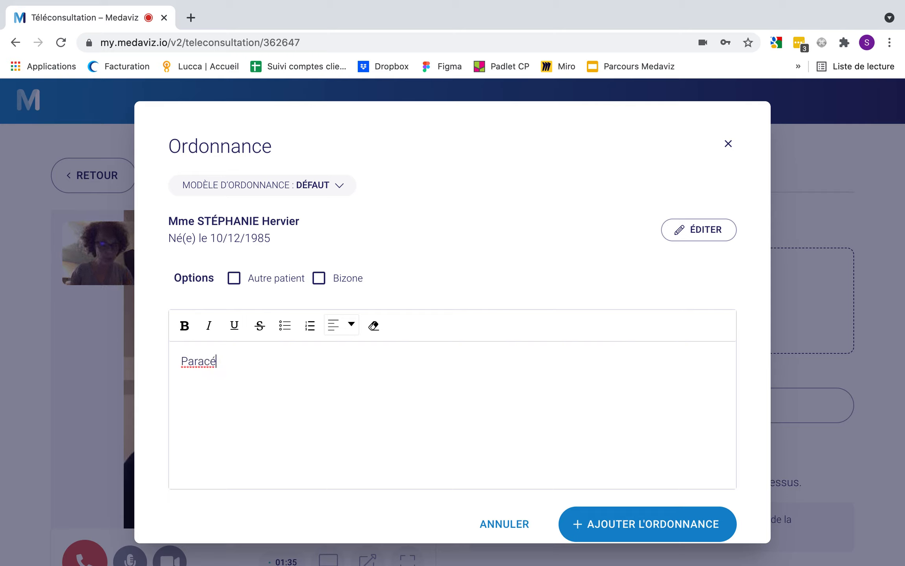
text(tamol)
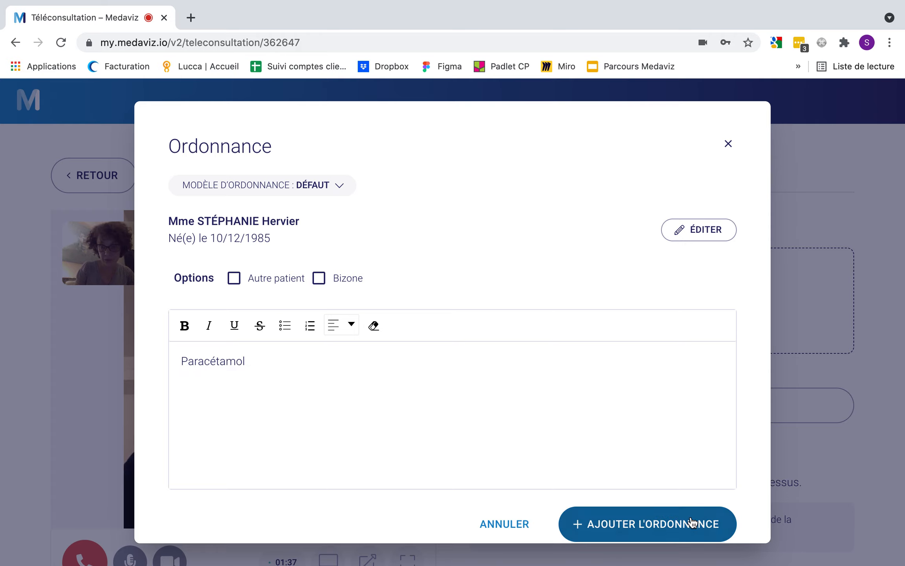
click(641, 529)
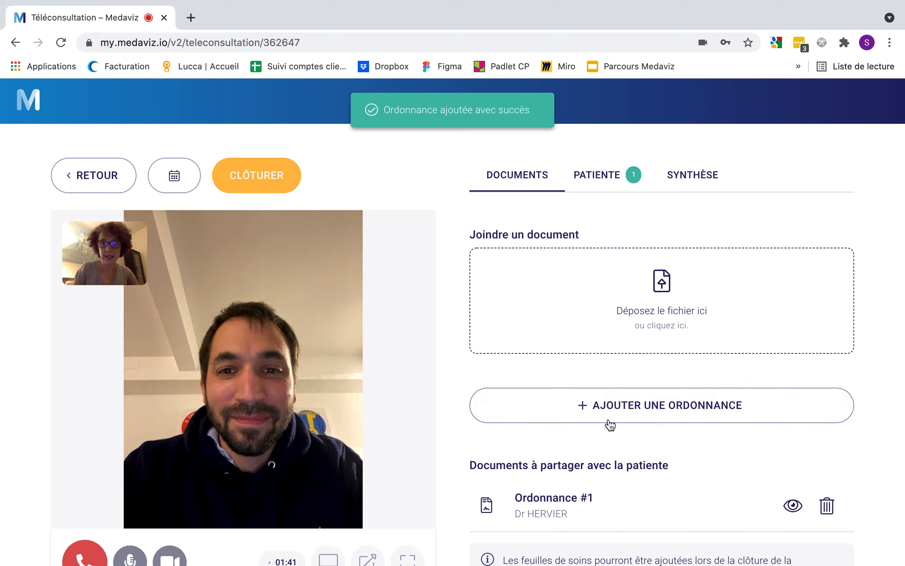
Step: View the first prescription's generated document and close it
scroll(610, 424, down, 3)
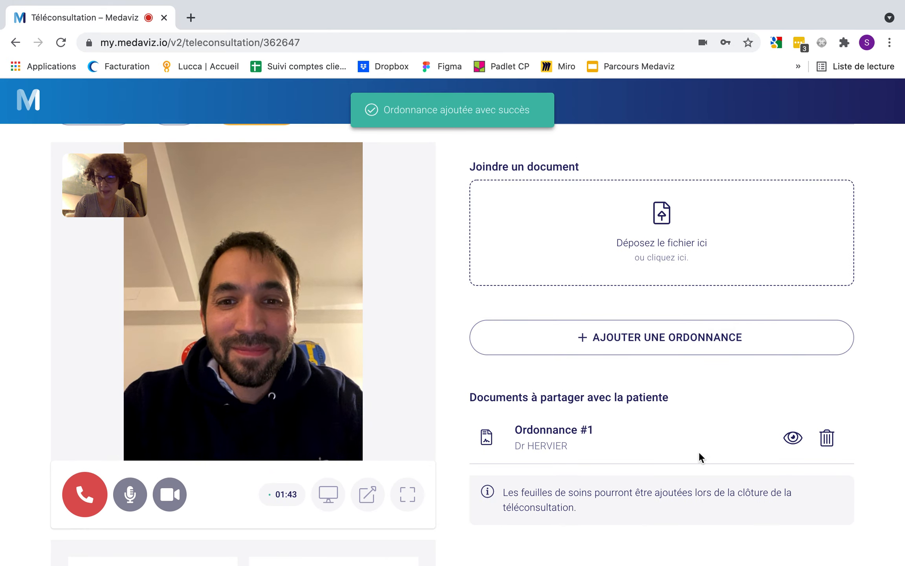
click(793, 437)
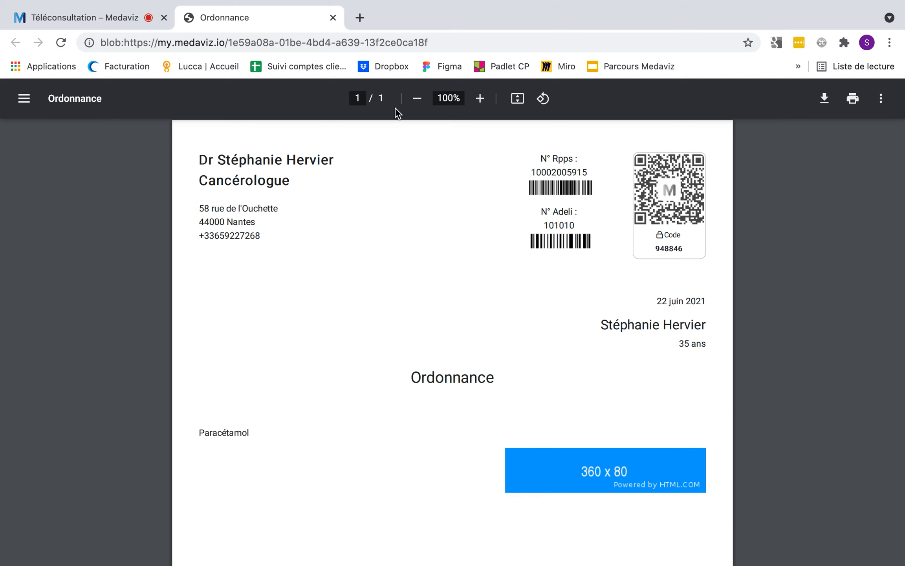
click(334, 18)
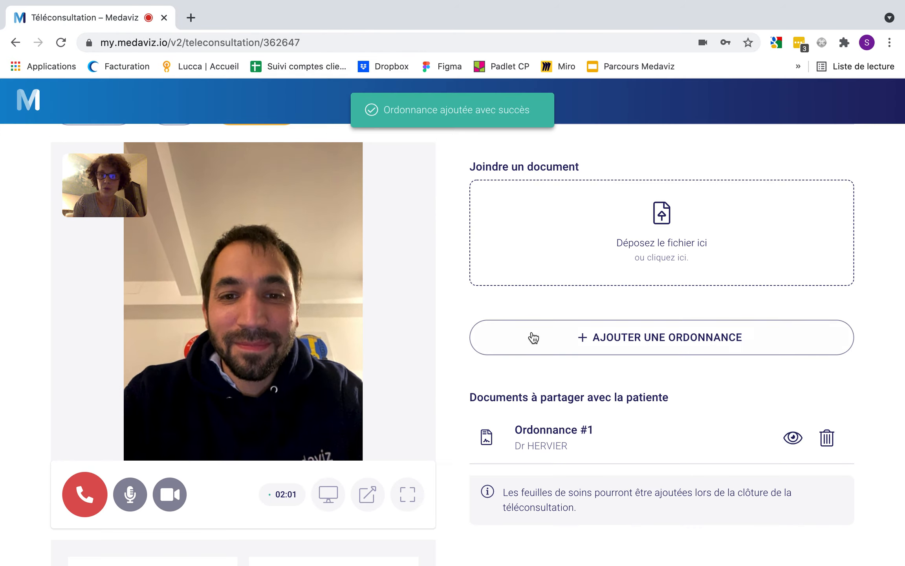
Step: Start a second prescription with the Bizone option and enter "Prescription pour diabète" in the long-term condition section
click(691, 339)
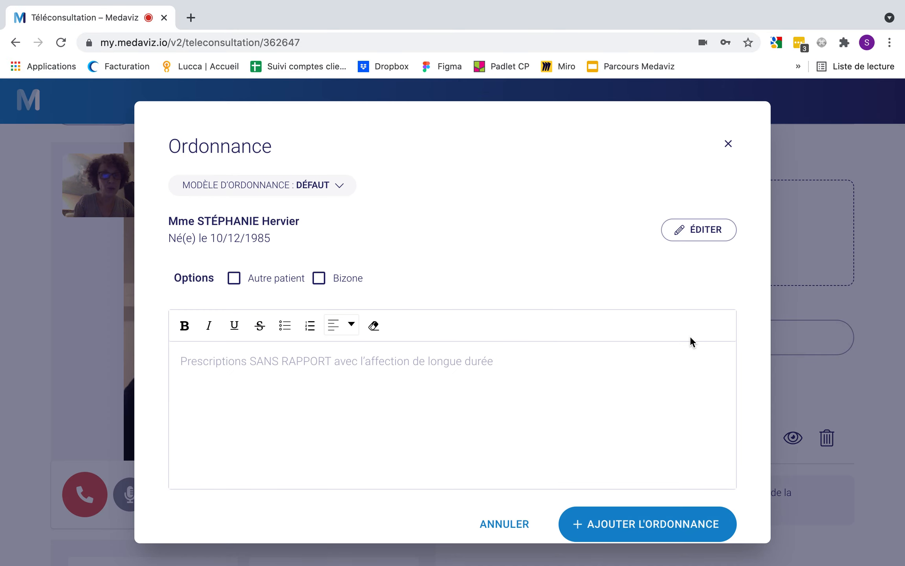
click(322, 279)
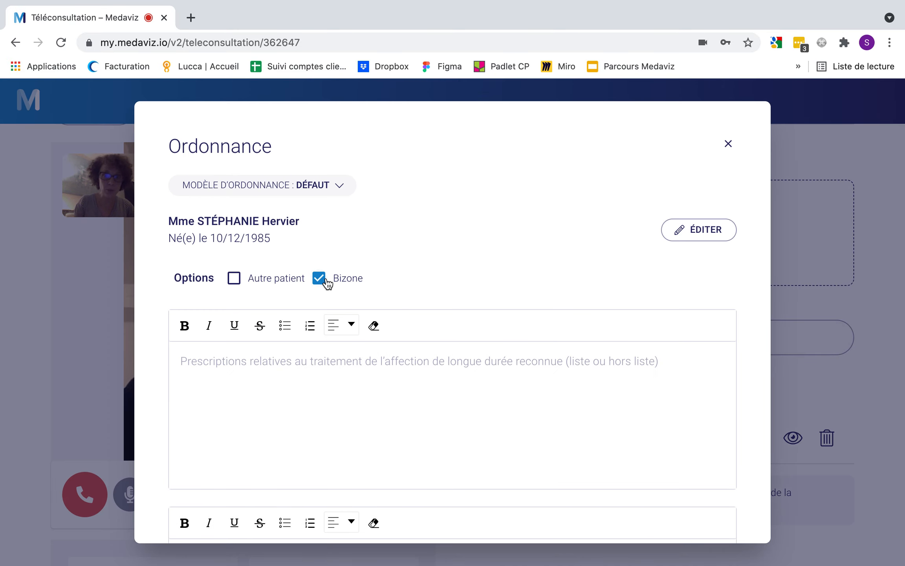
scroll(326, 280, down, 3)
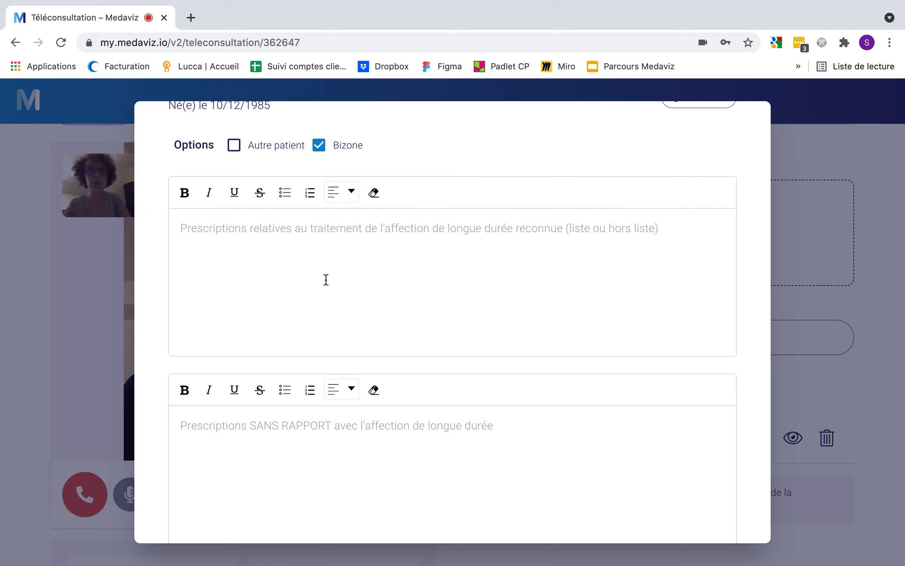
text(Pre)
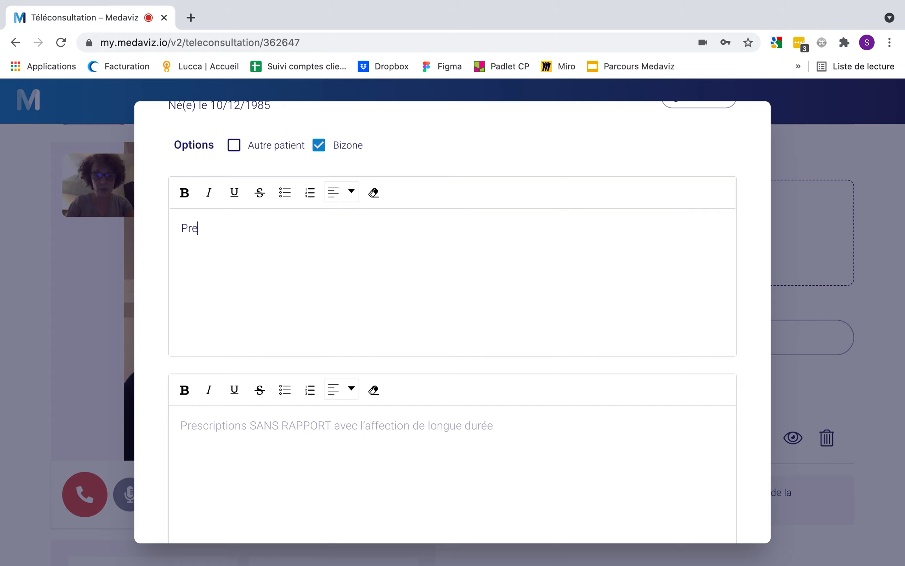
text(scription pour diabète)
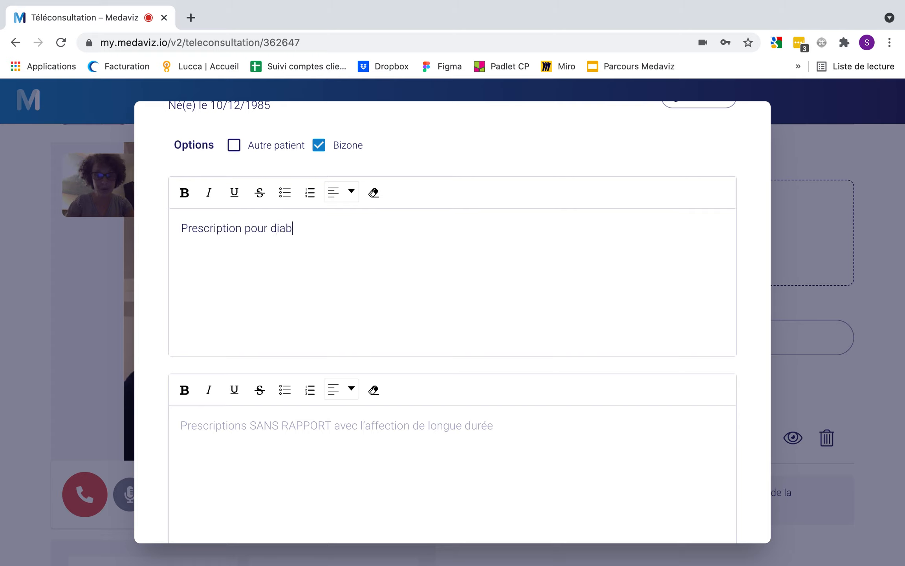
Step: Enter "Paracétamol" in the section unrelated to the long-term condition and add the two-zone prescription
click(365, 431)
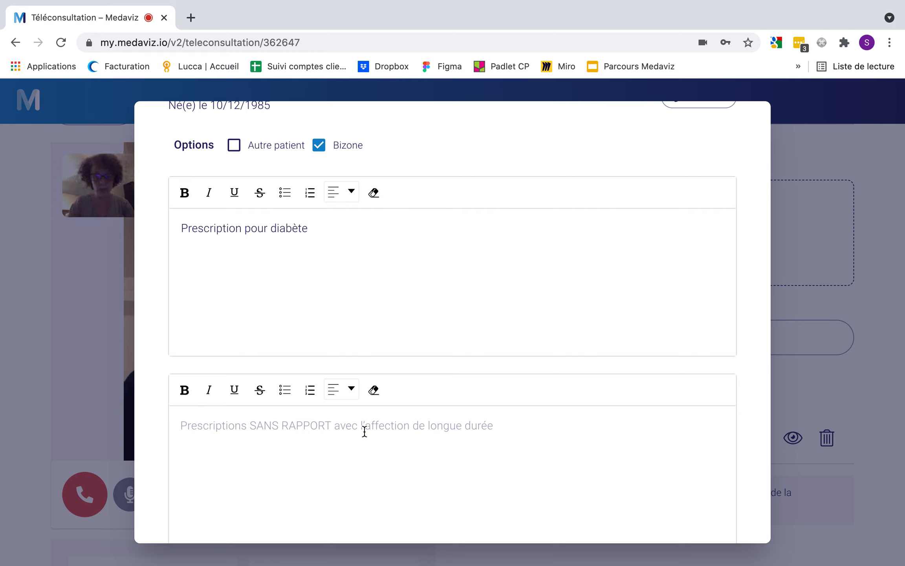
text(Paracétamol)
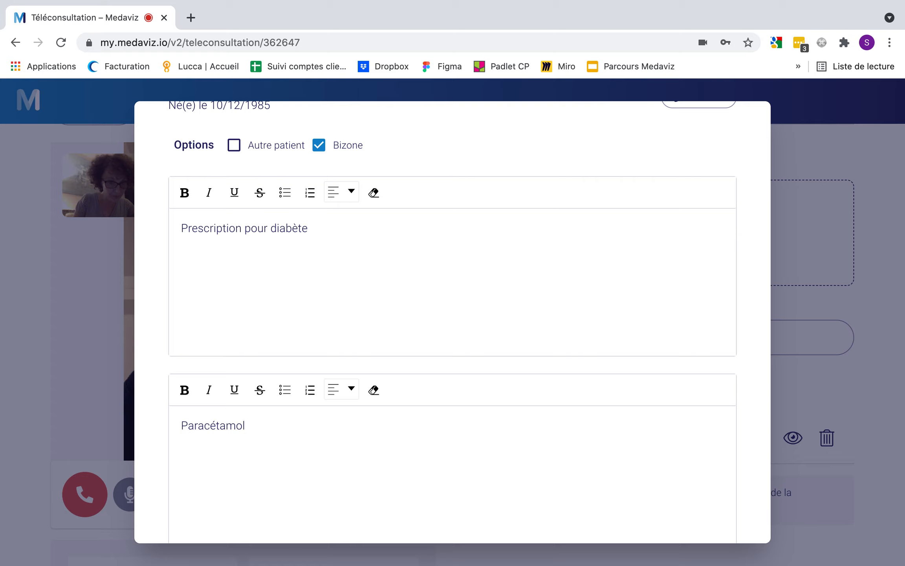
scroll(582, 402, down, 3)
click(623, 493)
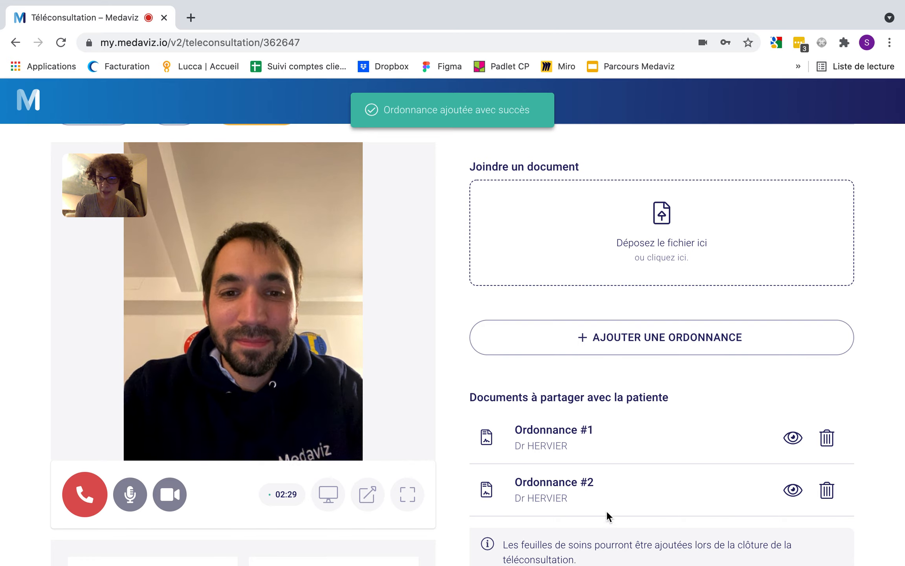
Step: View the two-zone prescription's document, reading both prescription sections, and close it
click(794, 491)
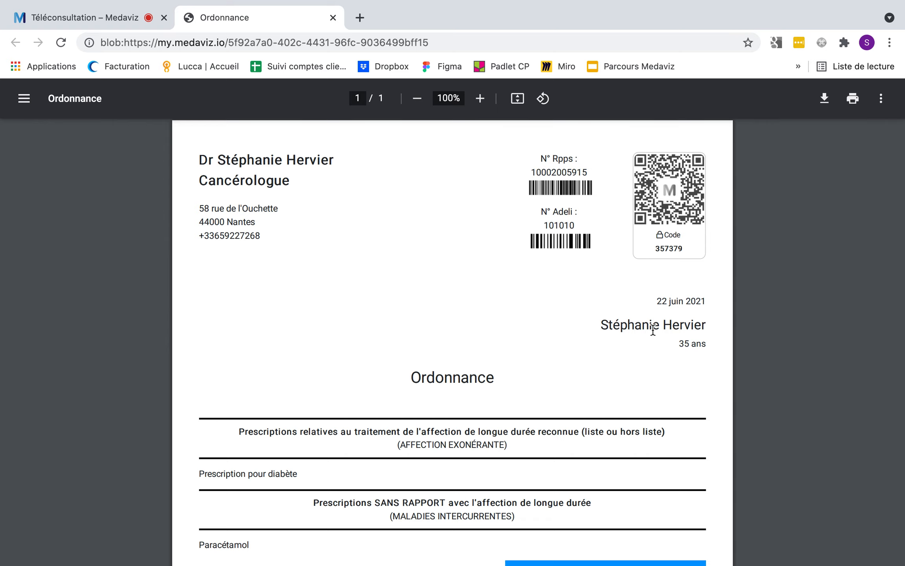
scroll(650, 329, down, 3)
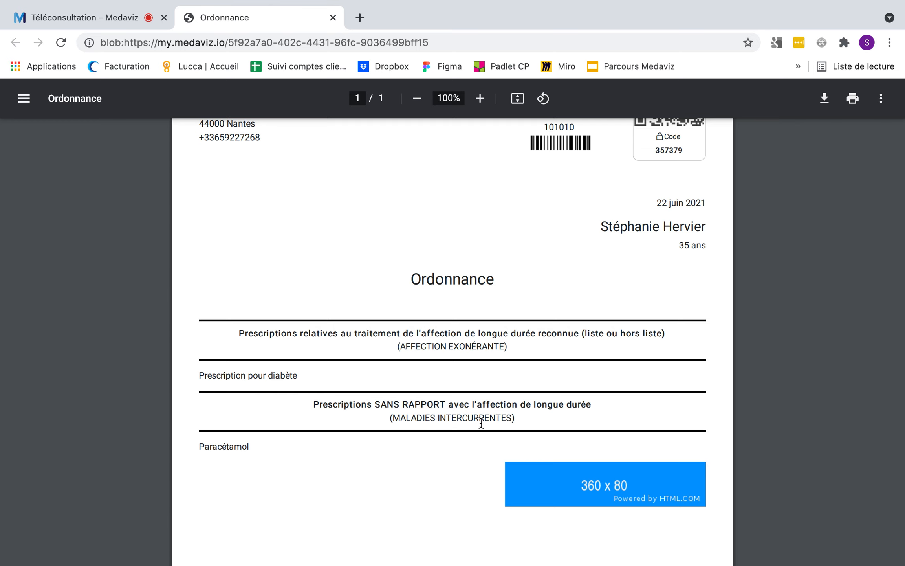
scroll(482, 425, down, 1)
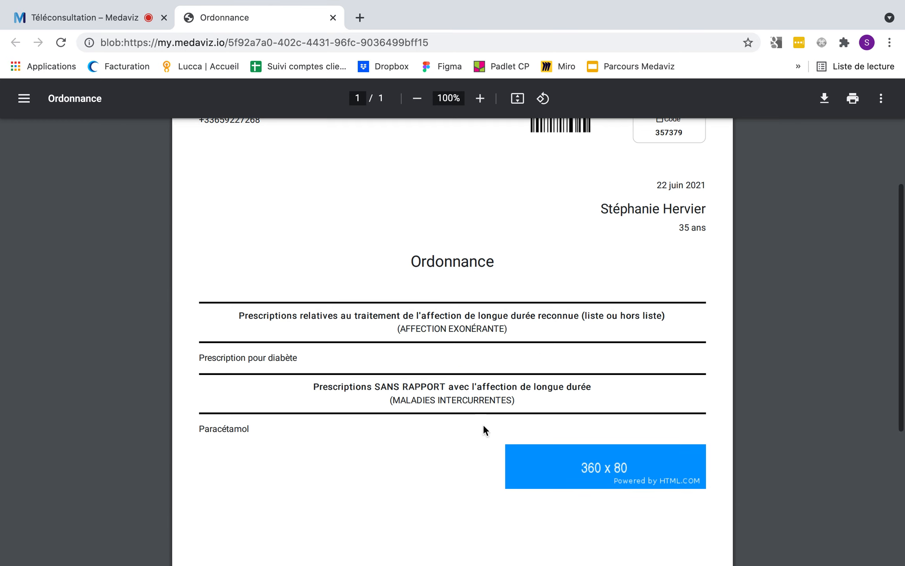
click(333, 18)
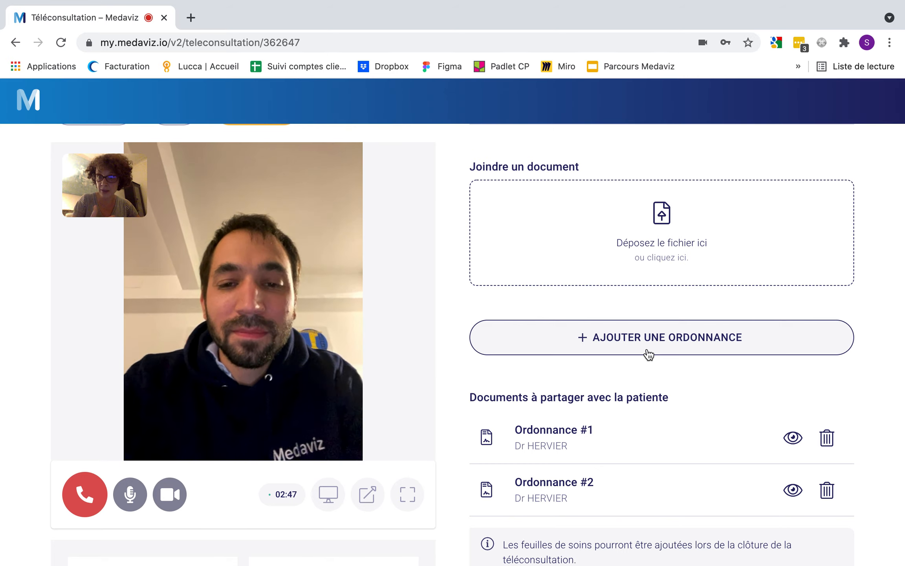
Step: Start a third prescription with the "Autre patient" option and enter the other patient's family name and first name
click(649, 355)
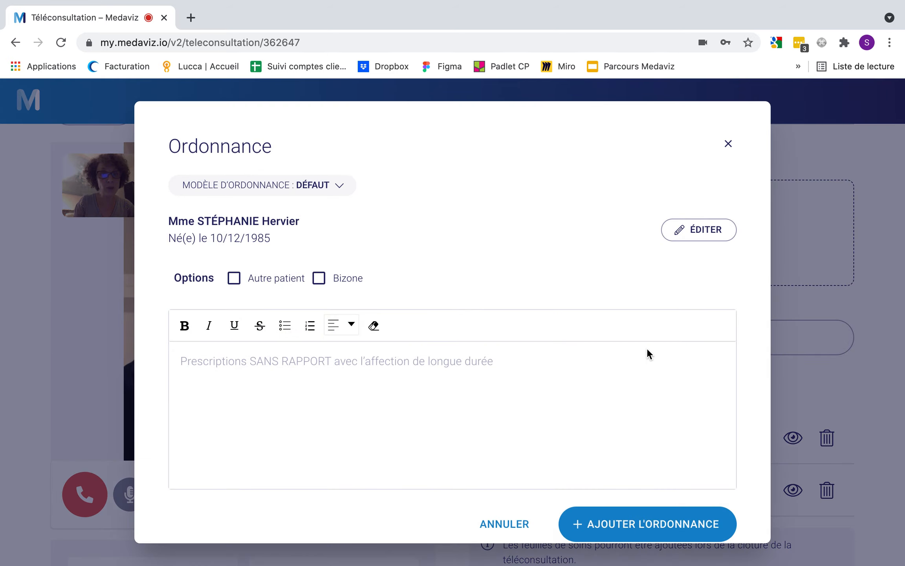
click(235, 279)
click(236, 278)
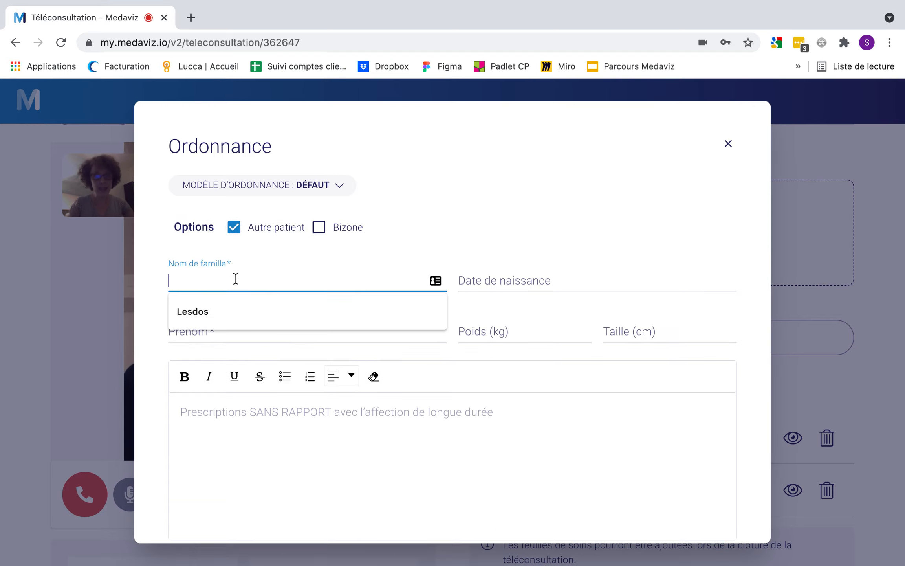
text(Dupont)
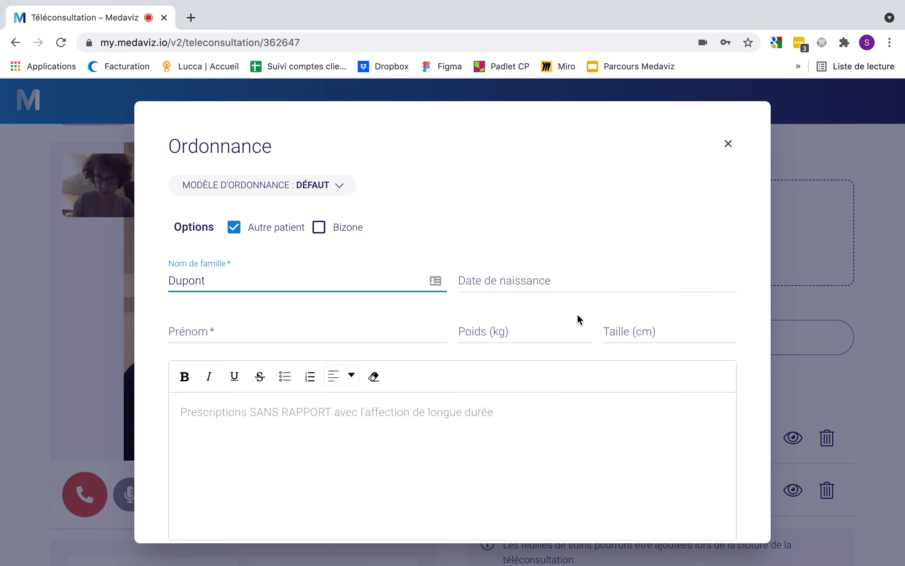
click(257, 332)
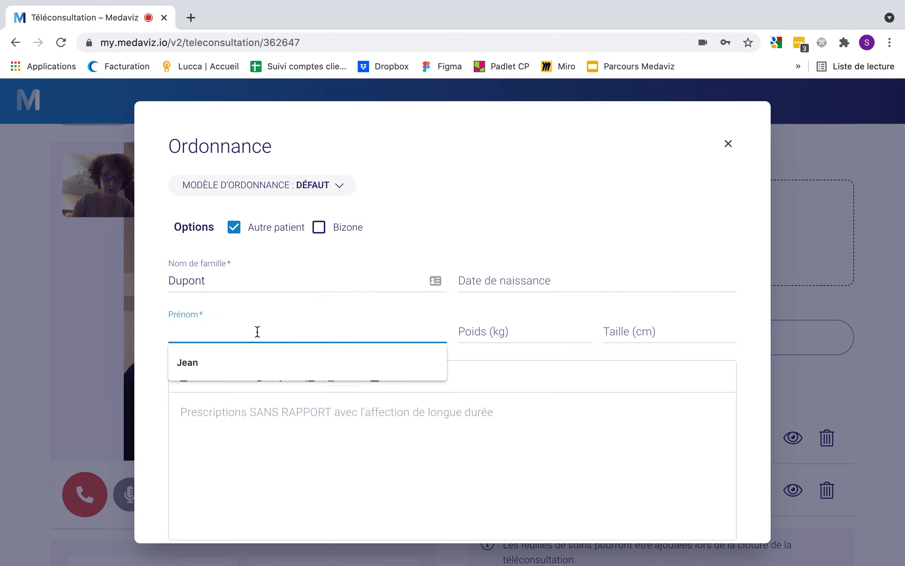
text(Marie)
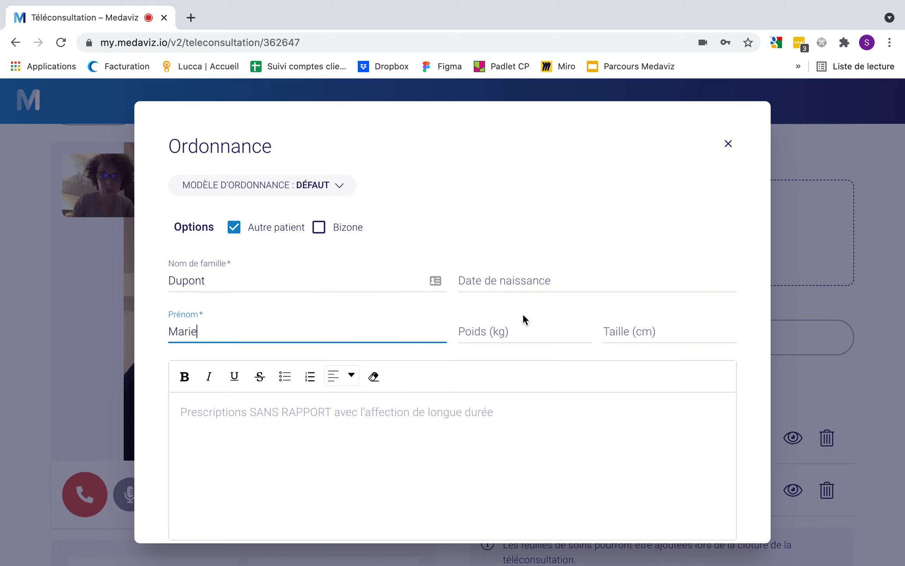
Step: Fill in the other patient's date of birth, a weight of 20 kg and a height of 110 cm
click(510, 275)
text(30/05/)
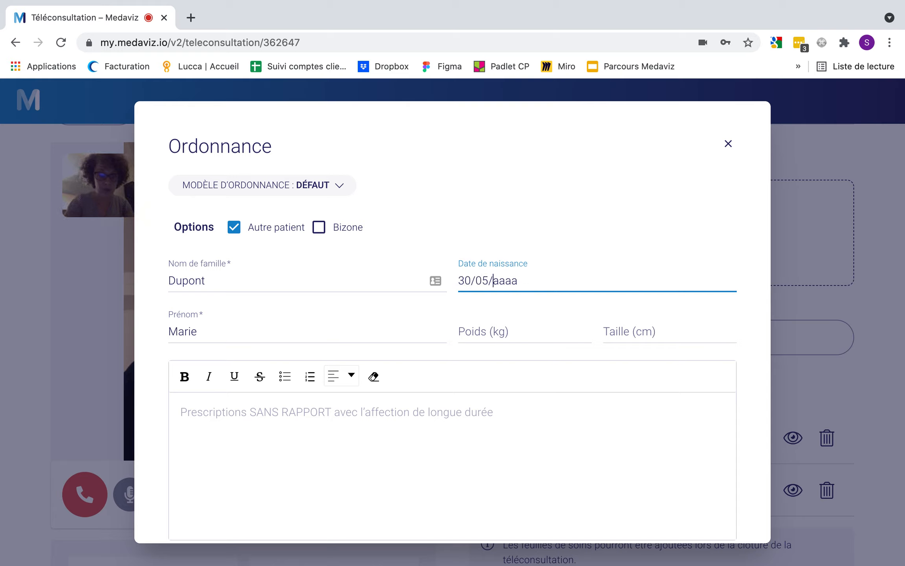
text(2015)
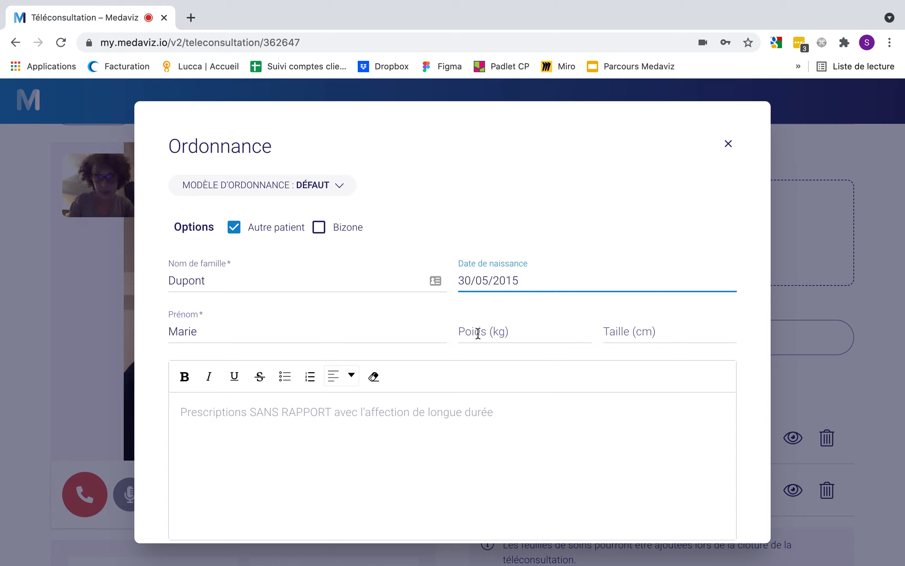
click(477, 333)
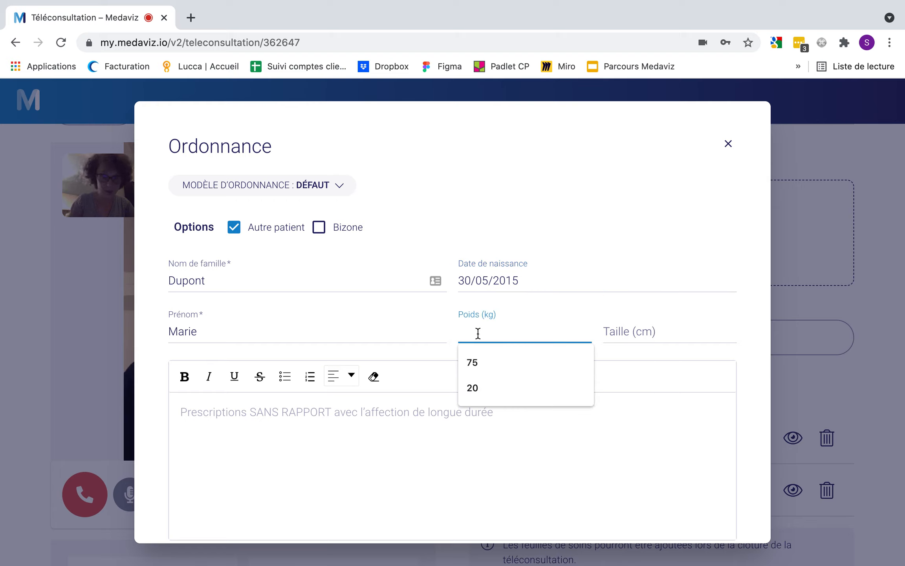
click(494, 380)
click(619, 336)
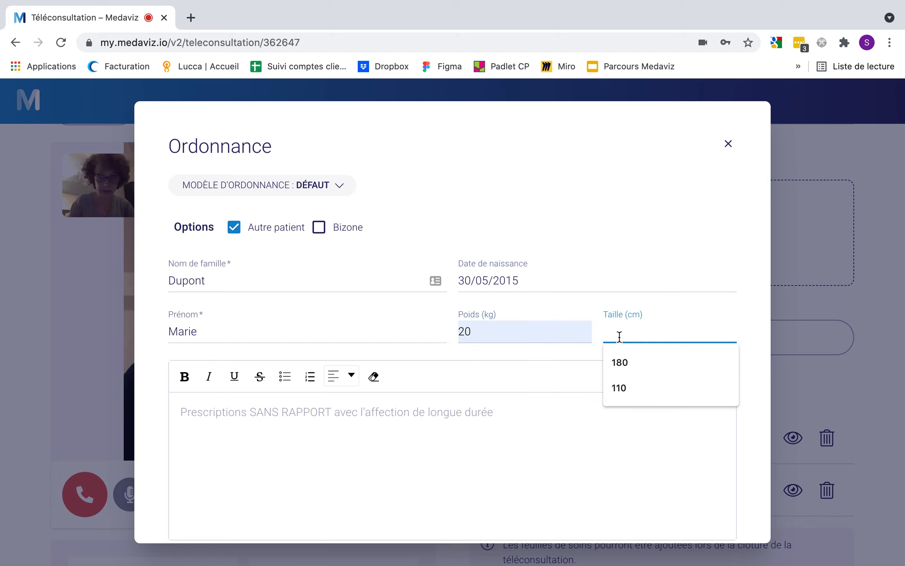
text(110)
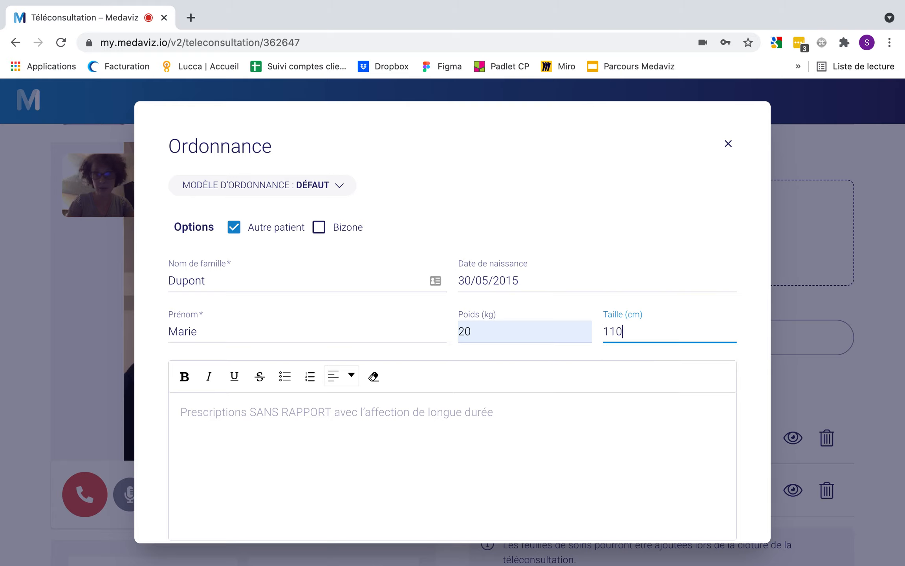
Step: Enter "paracétamol" as the prescription text for the other patient and add the prescription
click(392, 435)
text(par)
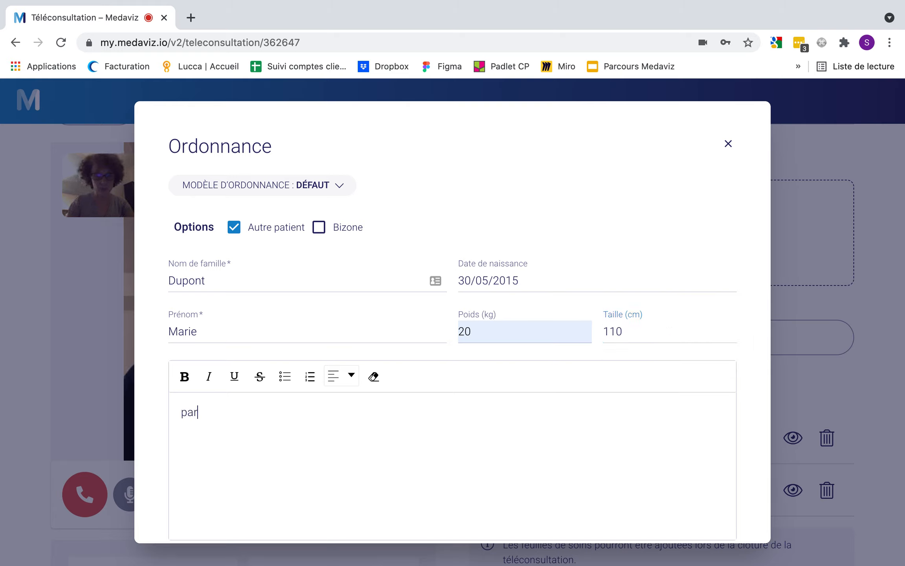
text(acétamol)
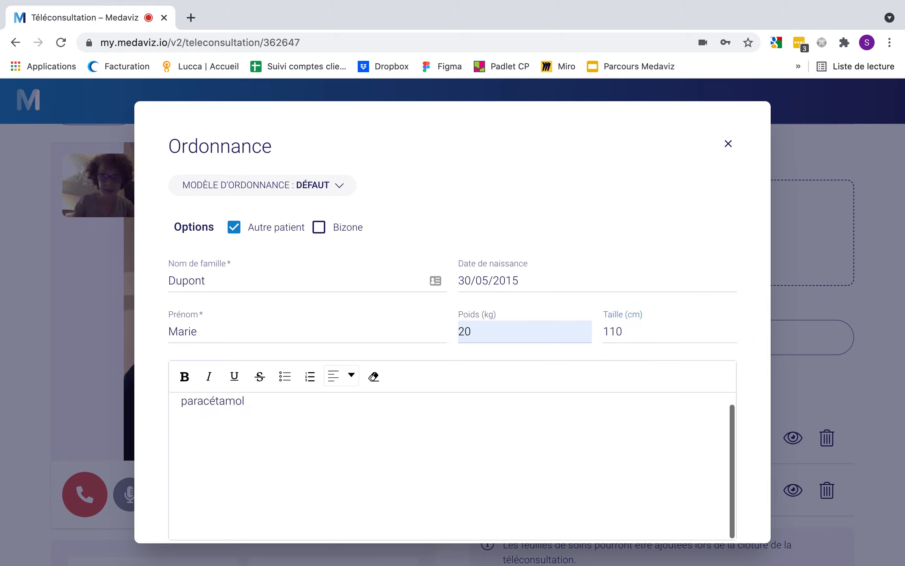
scroll(674, 404, down, 3)
click(642, 481)
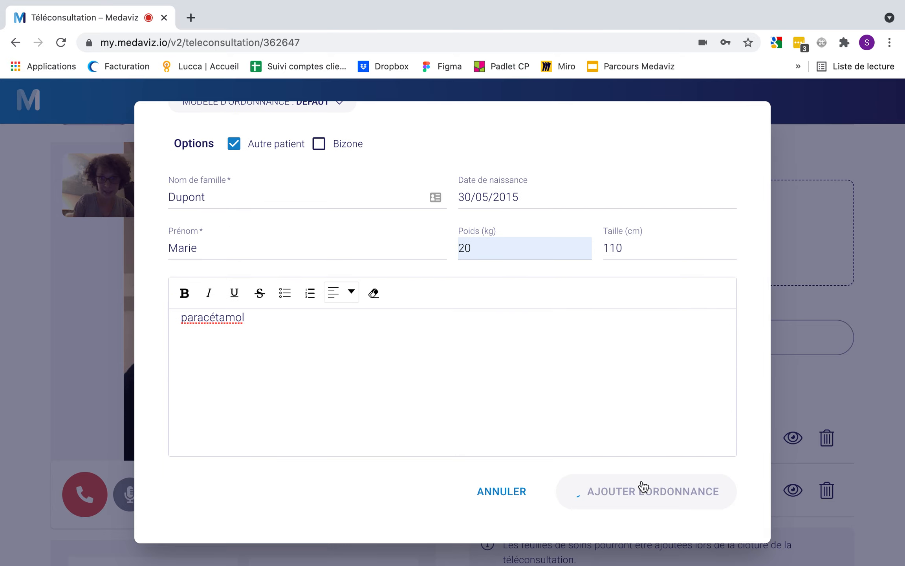
Step: View the document of the third prescription, written for the other patient, and close it
scroll(641, 480, down, 2)
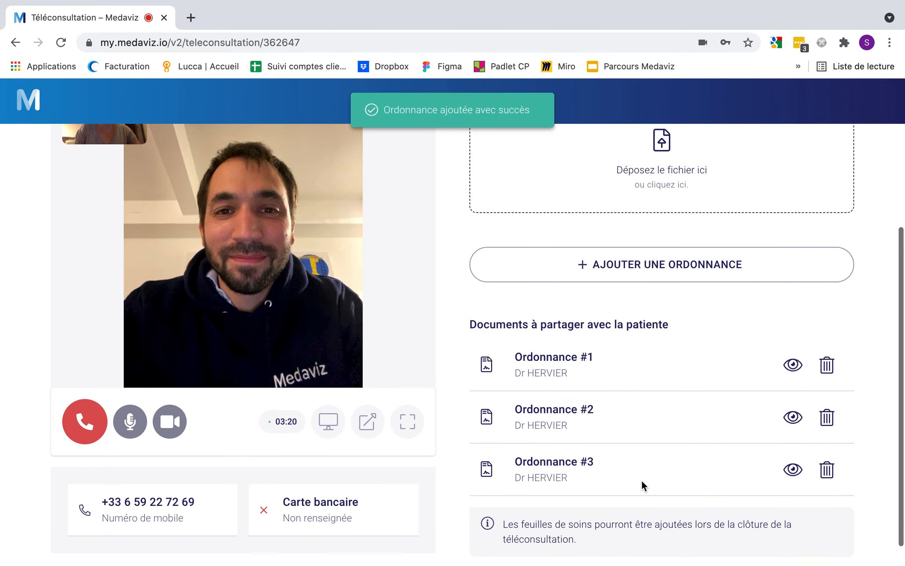
click(792, 470)
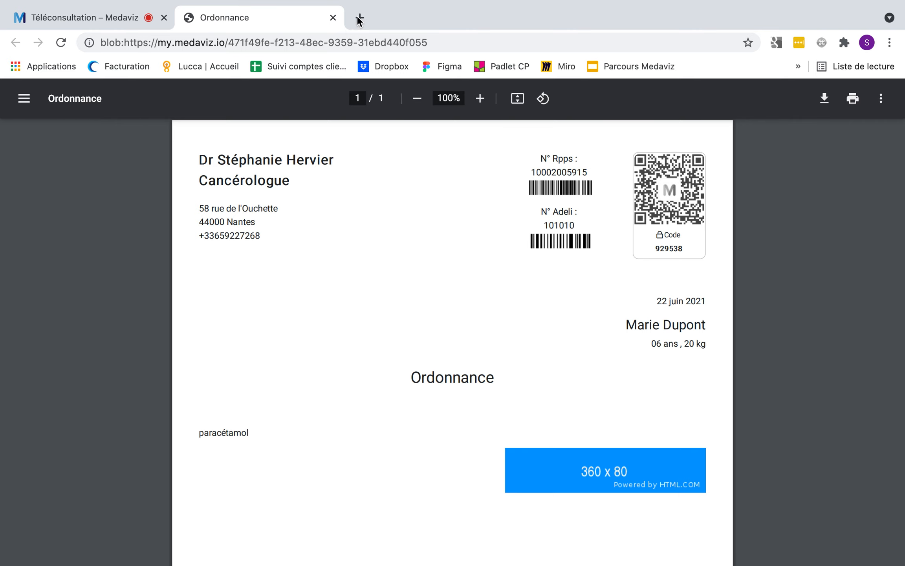
click(332, 17)
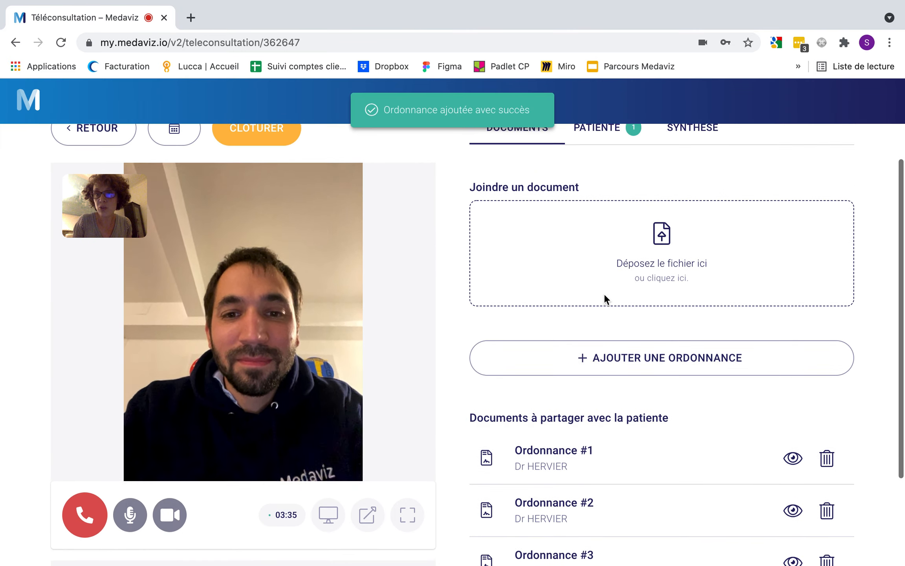
Step: Open the file chooser for attaching a document, leave it without choosing a file, and look over the documents to share with the patient
scroll(605, 295, up, 2)
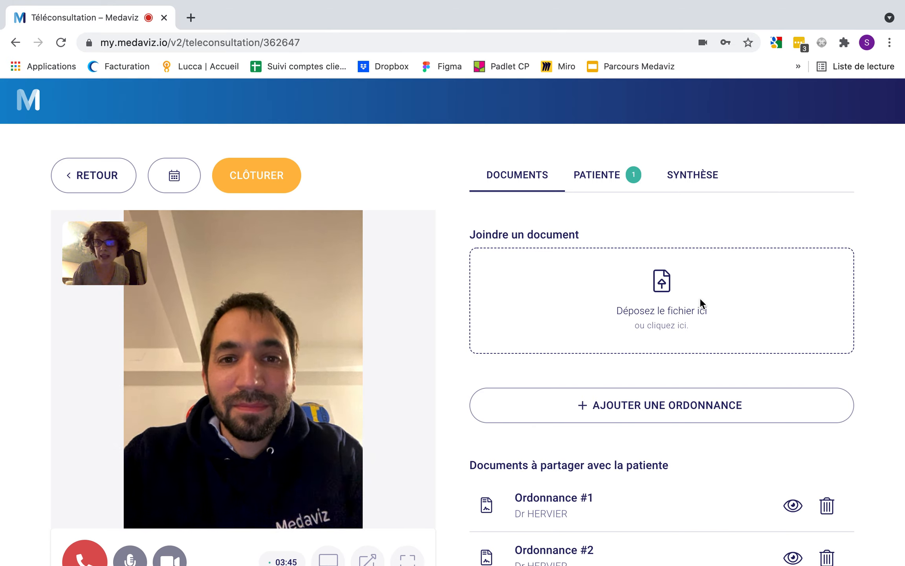
click(667, 290)
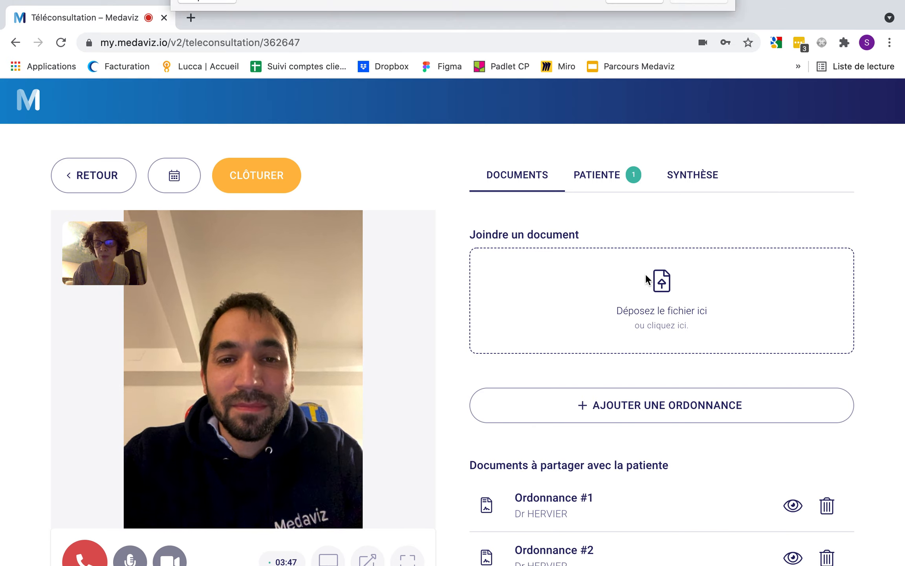
click(634, 440)
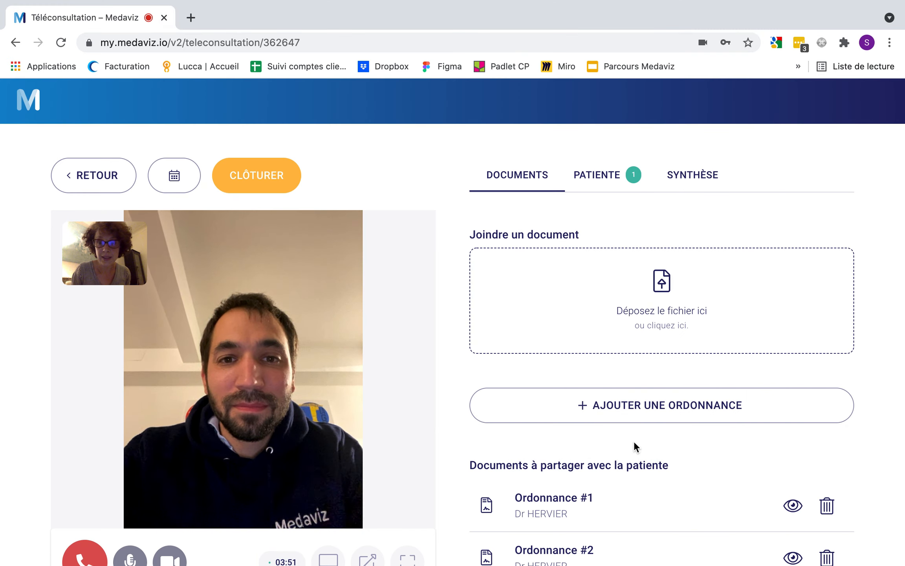
scroll(635, 203, down, 4)
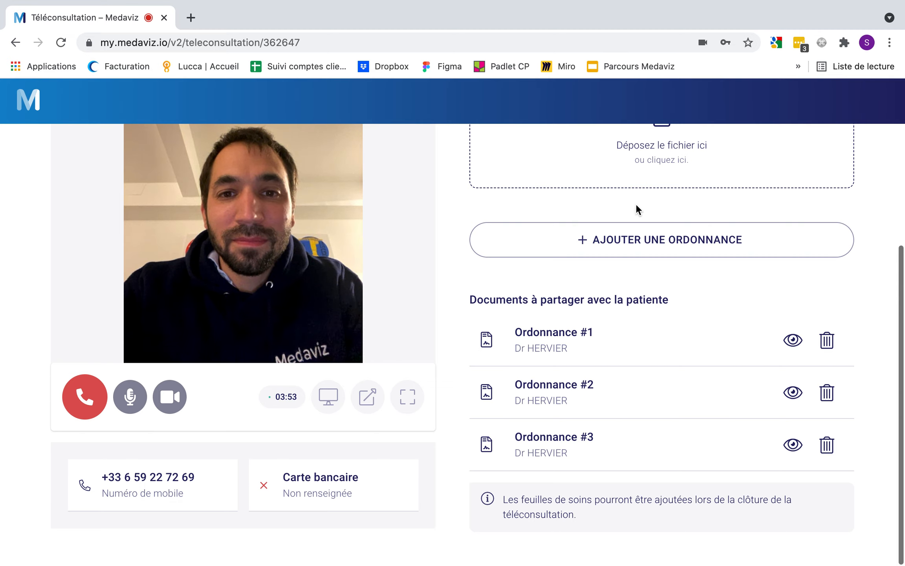
scroll(637, 204, up, 4)
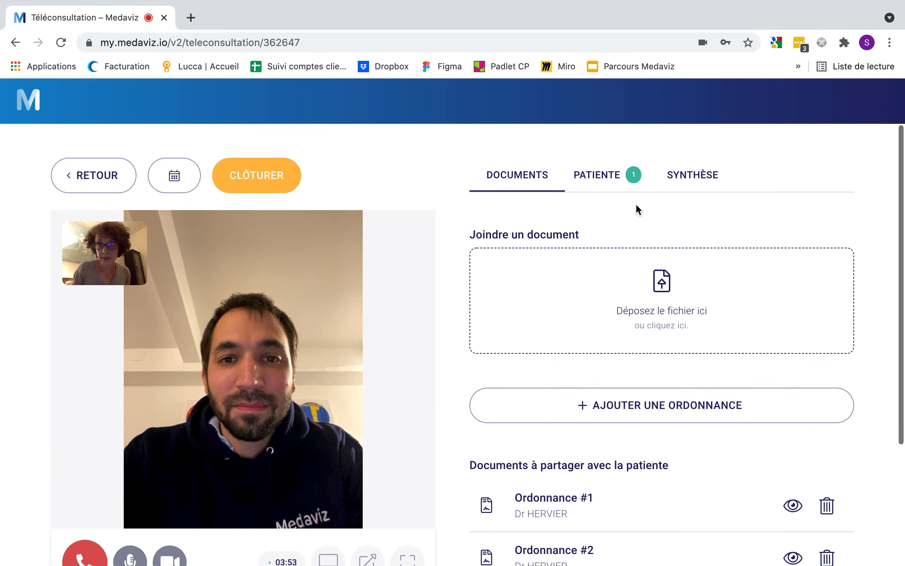
Step: View the private note editor of the consultation summary, and return to the list of documents to share
click(695, 176)
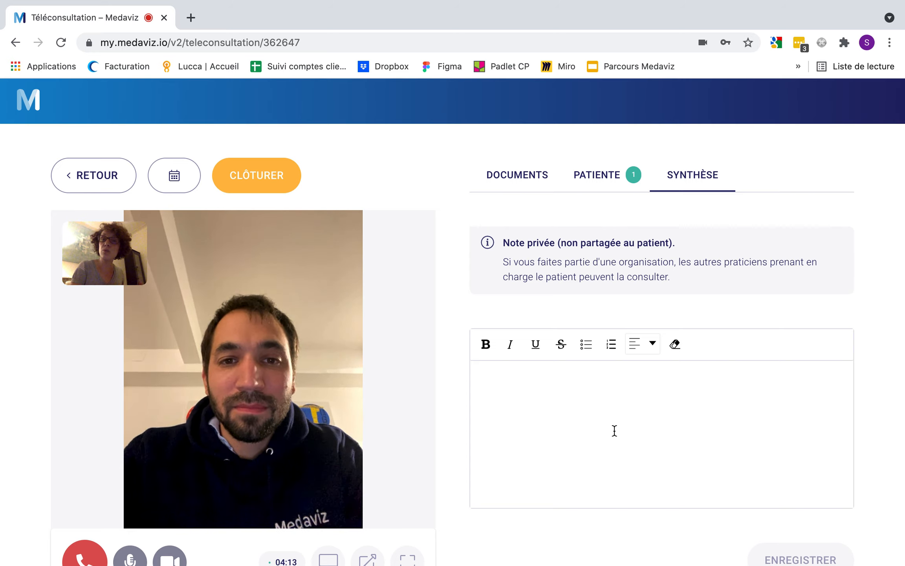
scroll(615, 432, down, 1)
click(523, 181)
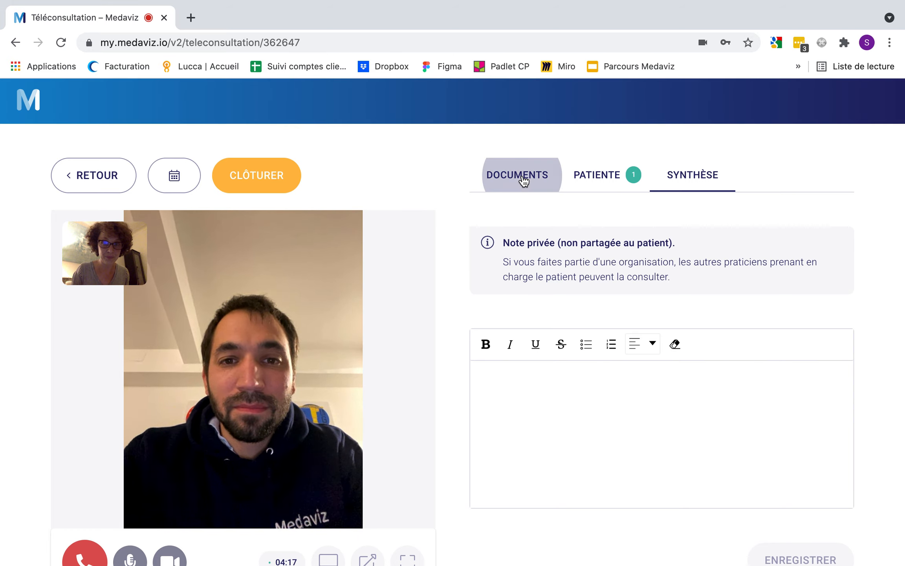
scroll(425, 261, down, 3)
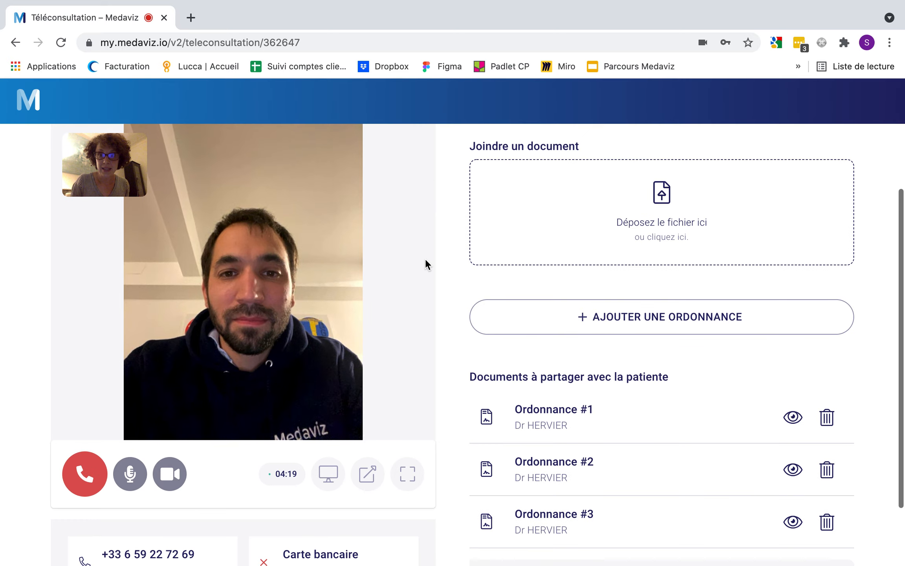
scroll(426, 261, down, 3)
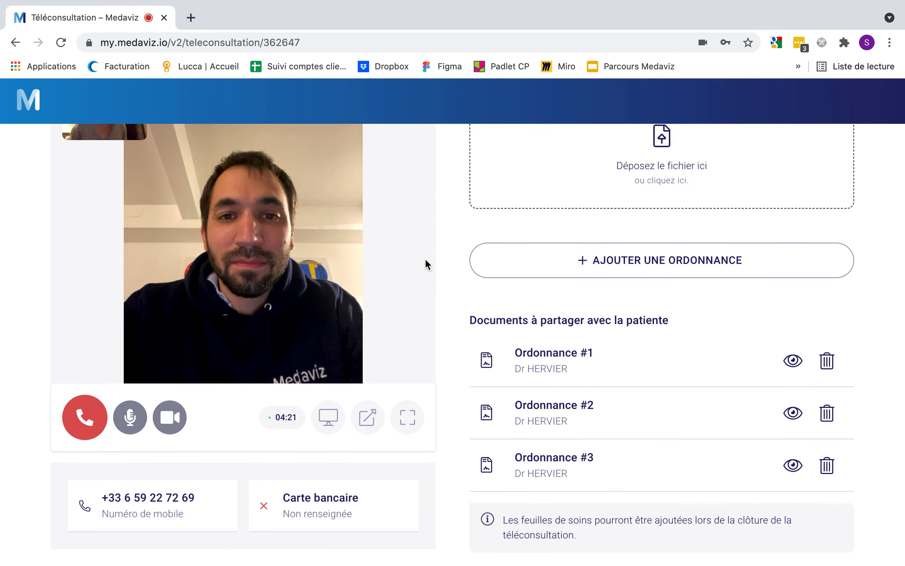
scroll(426, 259, up, 6)
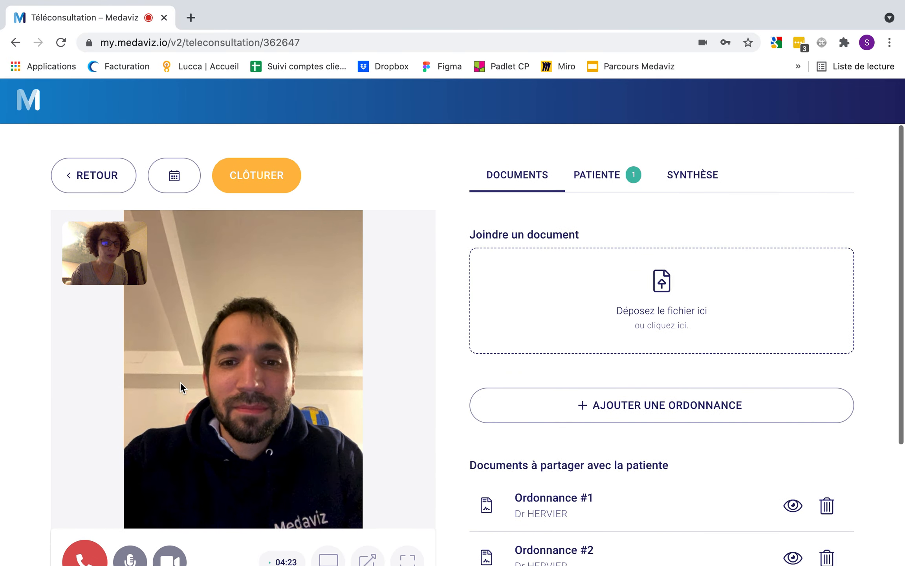
Step: End the video call and start closing the teleconsultation
click(80, 555)
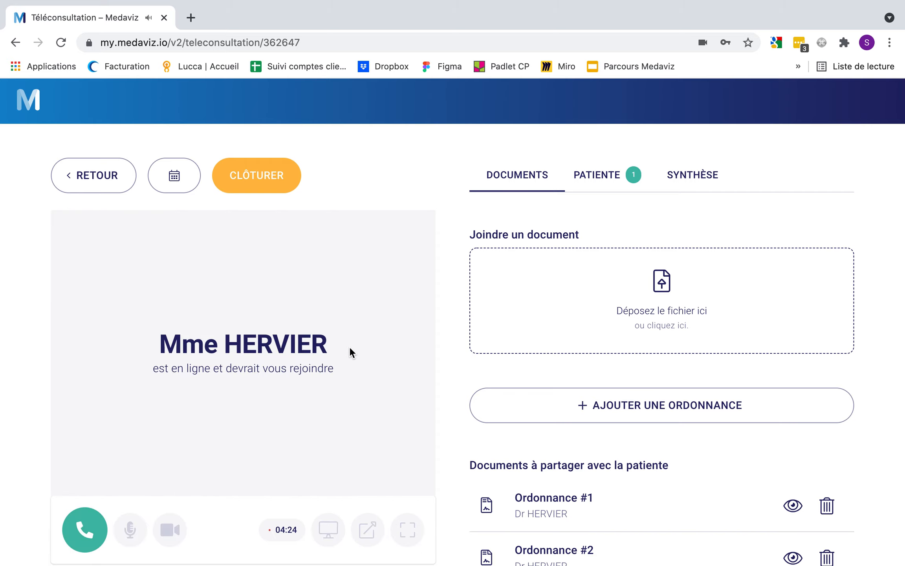
click(253, 165)
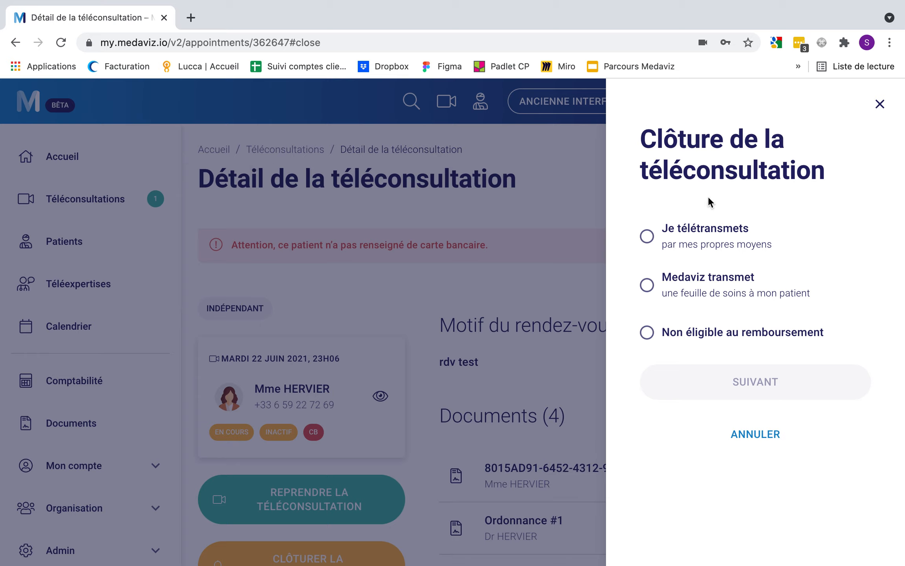
Step: Go through the three closure options, choose "Medaviz transmet une feuille de soins à mon patient" and continue to the care sheet
click(681, 231)
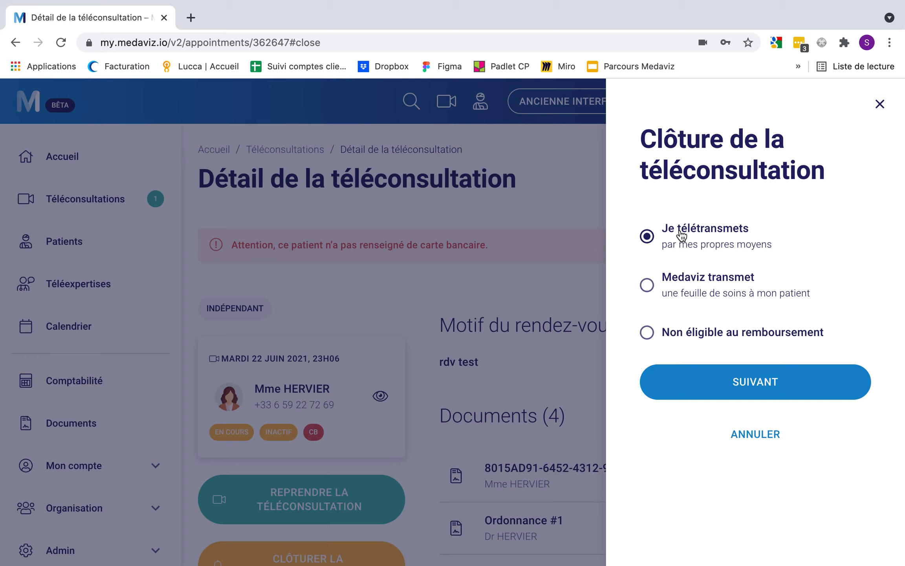
click(700, 278)
click(659, 337)
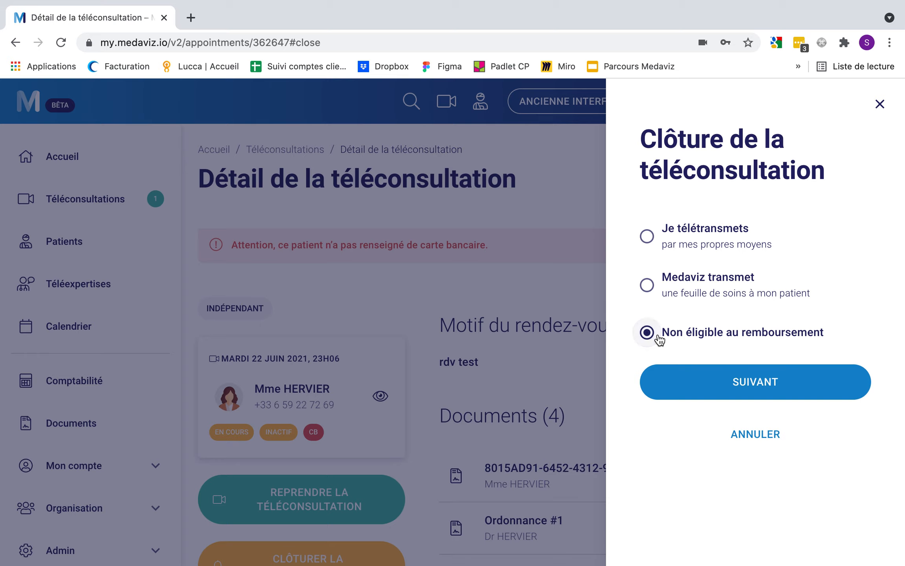
click(647, 285)
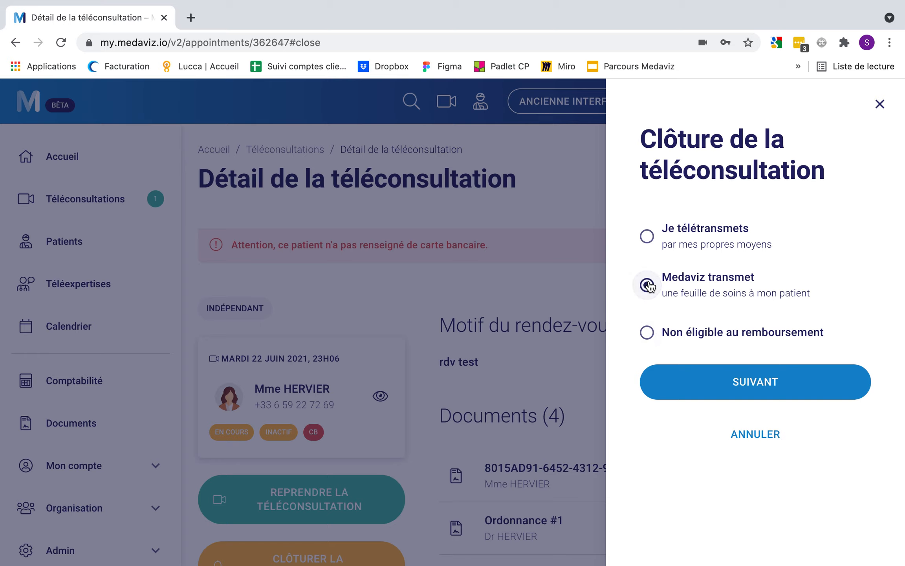
click(746, 387)
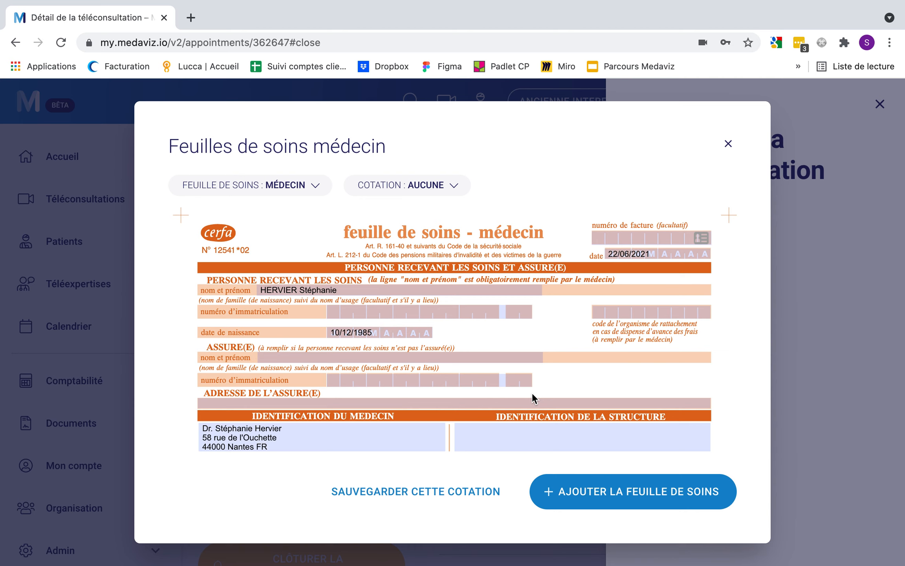
Step: In the doctor's care sheet, enter act code TCG with billed fees of 25.00 on the first act line, and a total amount of 25.00
scroll(532, 393, down, 5)
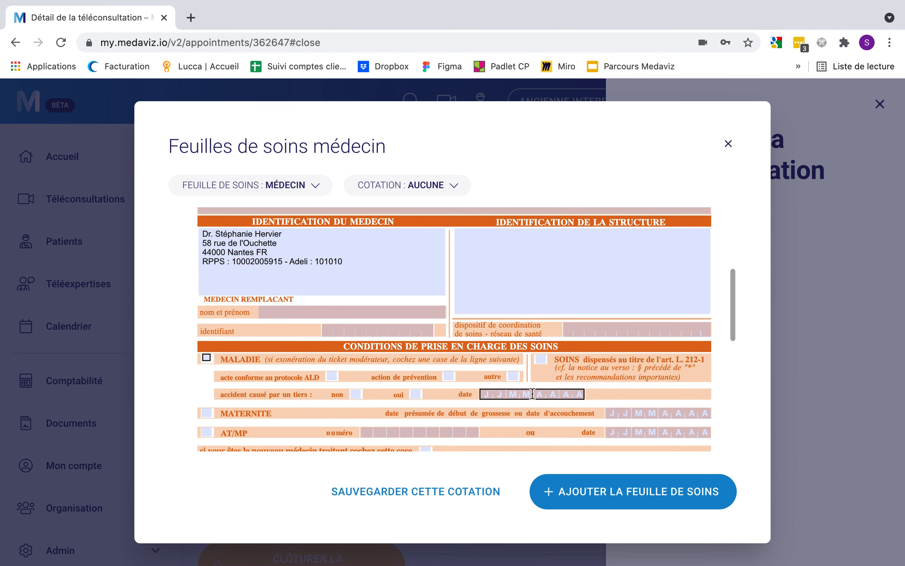
scroll(532, 393, down, 2)
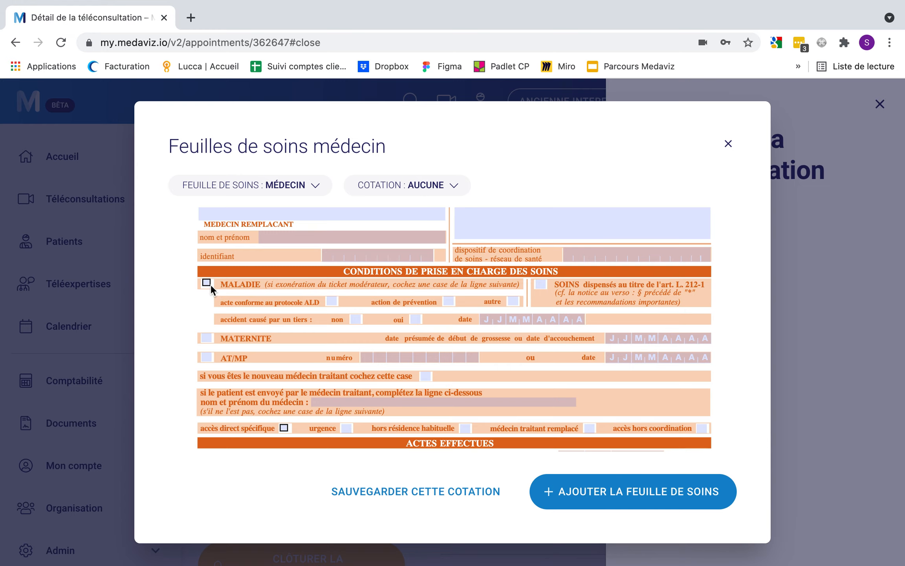
scroll(301, 353, down, 5)
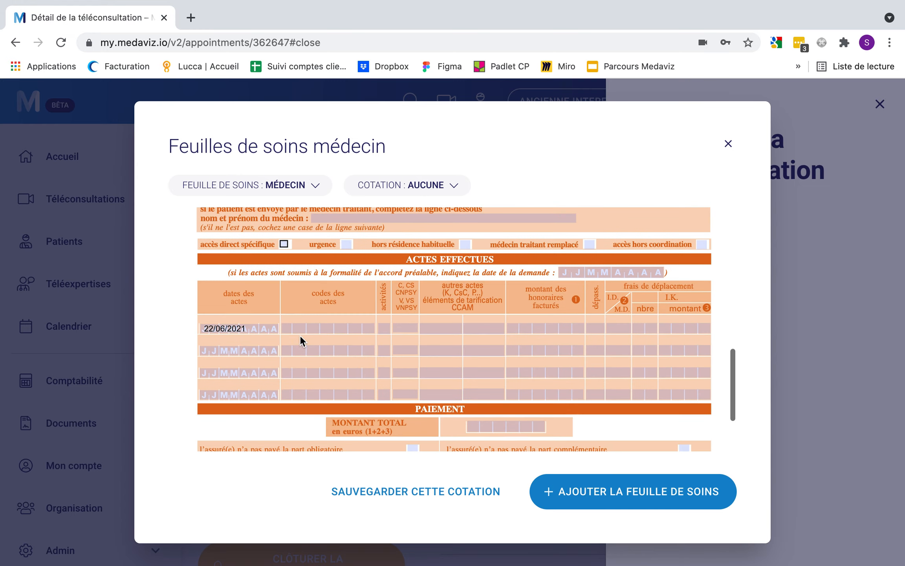
click(286, 323)
text(TCG)
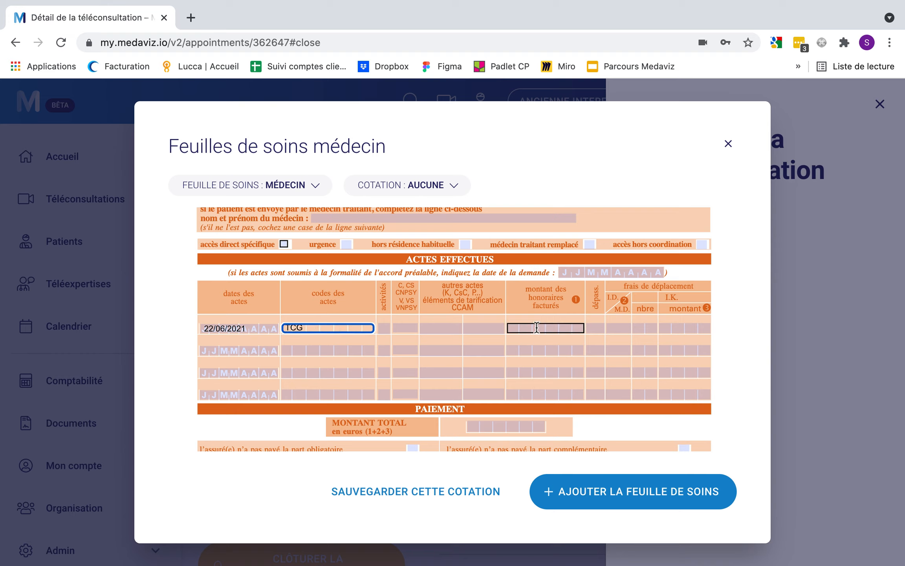
click(512, 328)
text(25.00)
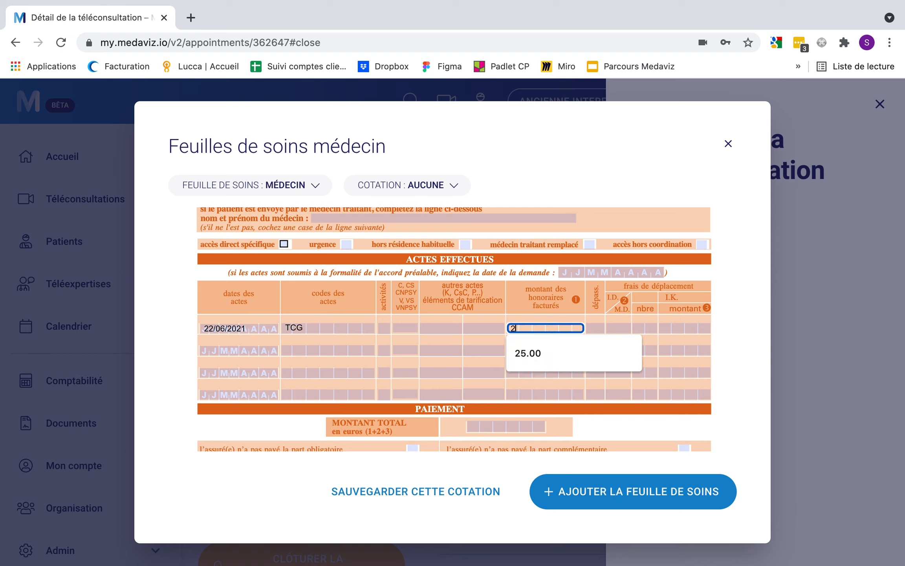
click(467, 428)
text(25.)
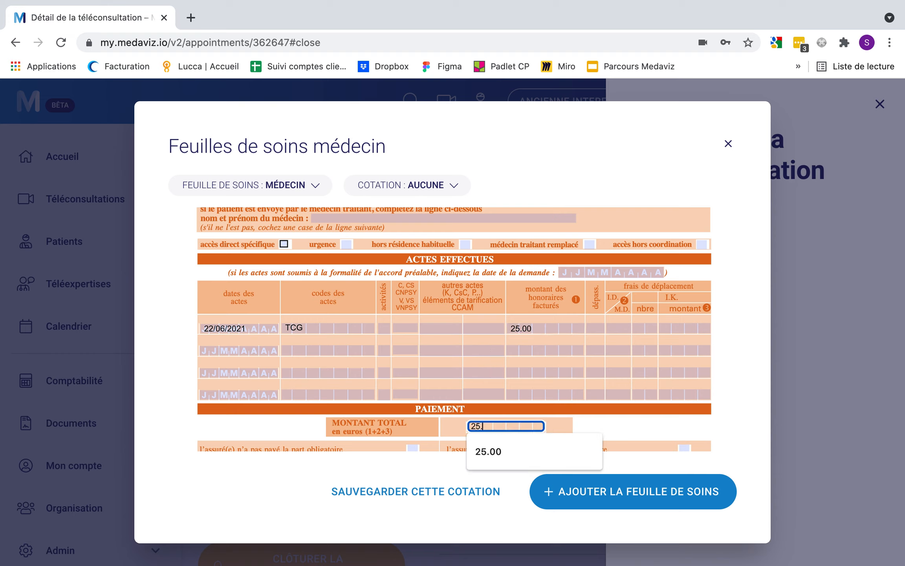
text(00)
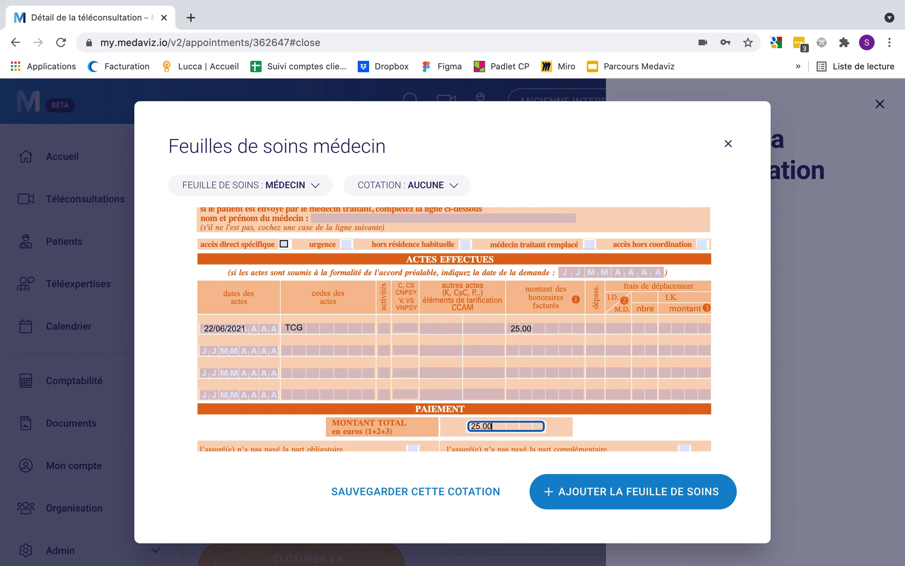
Step: Try ticking the boxes for the unpaid obligatory and complementary shares, and add the care sheet to the consultation
click(416, 449)
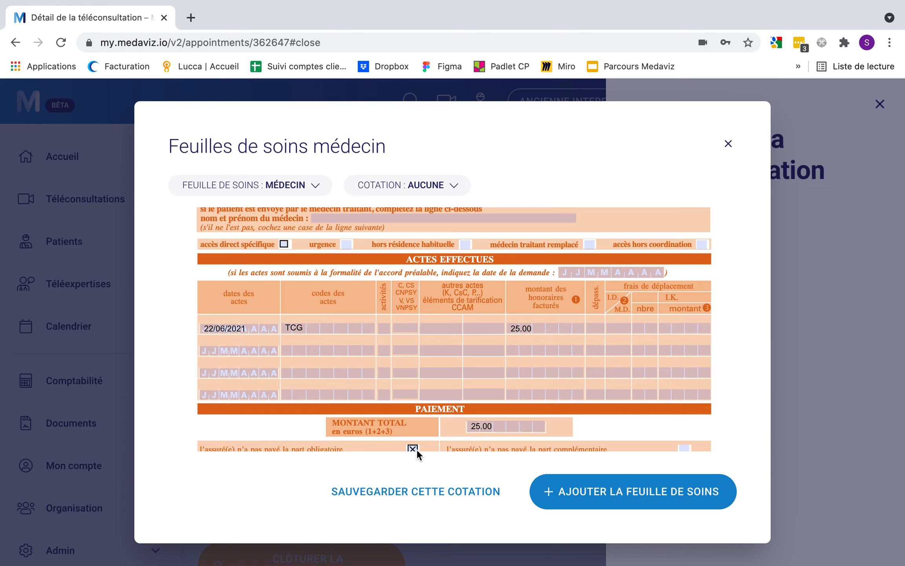
click(683, 448)
click(607, 497)
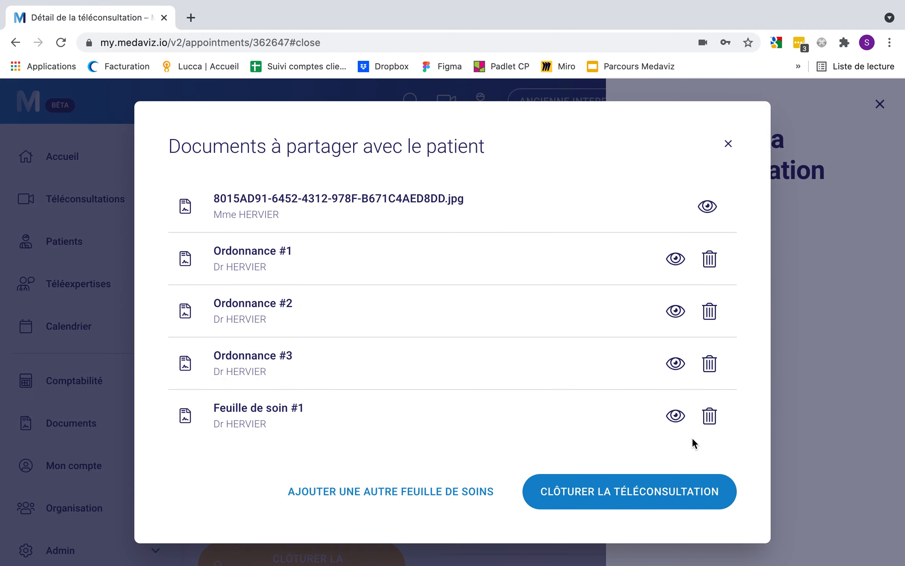
Step: View the generated care sheet document, checking the care conditions, act line and payment section, and close it
click(673, 414)
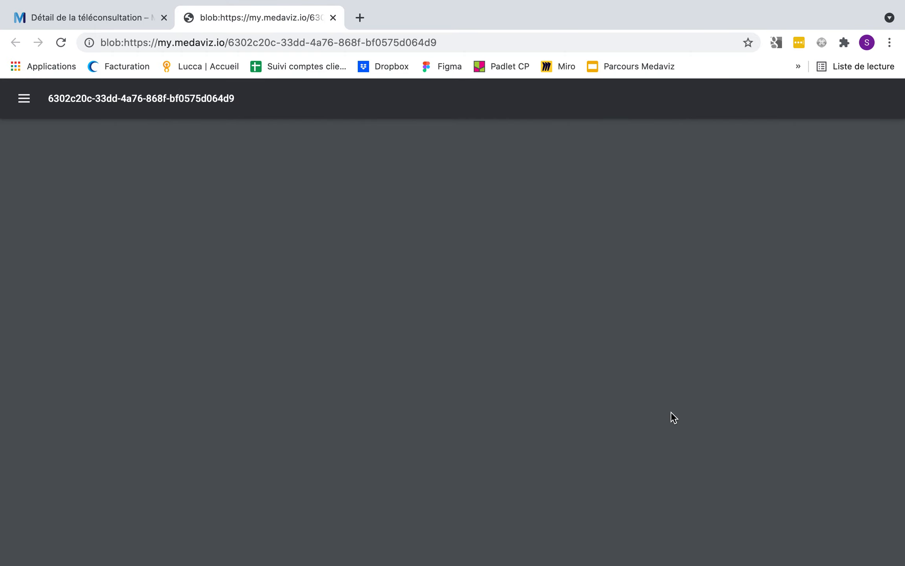
scroll(549, 358, down, 9)
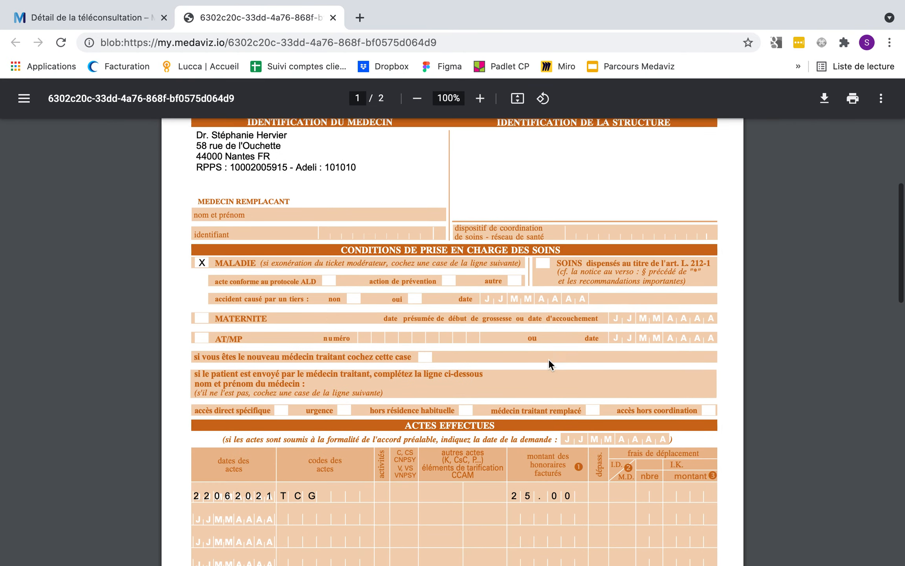
scroll(549, 360, down, 2)
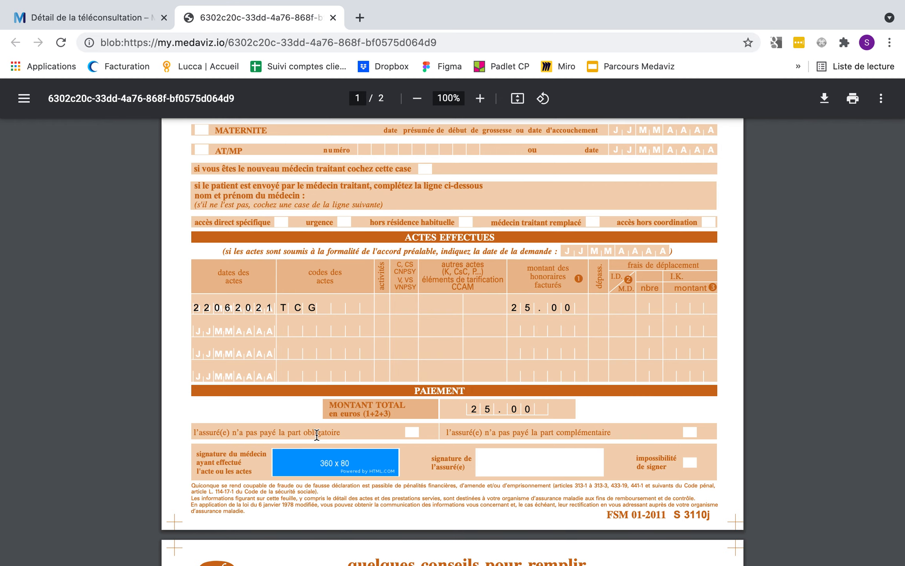
click(332, 18)
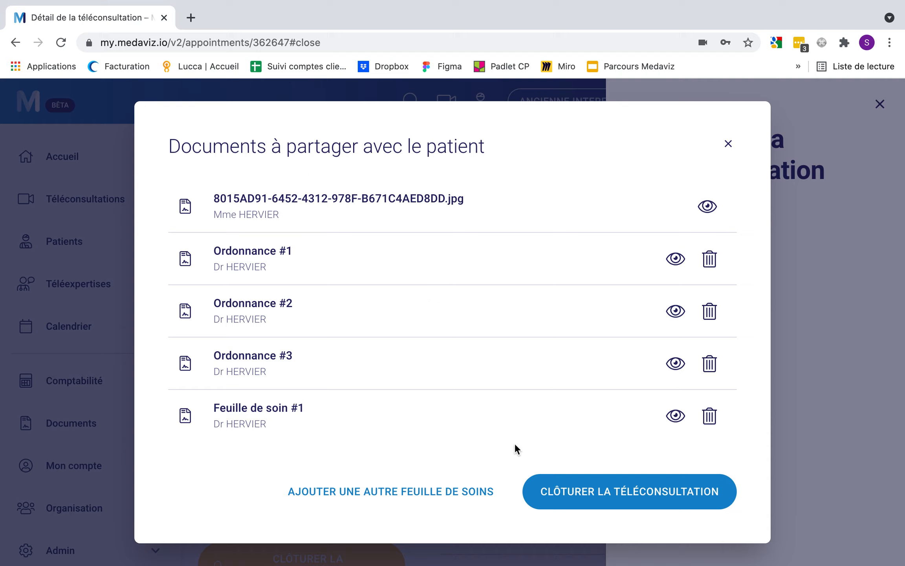
Step: Proceed with closing the teleconsultation as "0€ - Non facturé" and confirm the closure
click(606, 500)
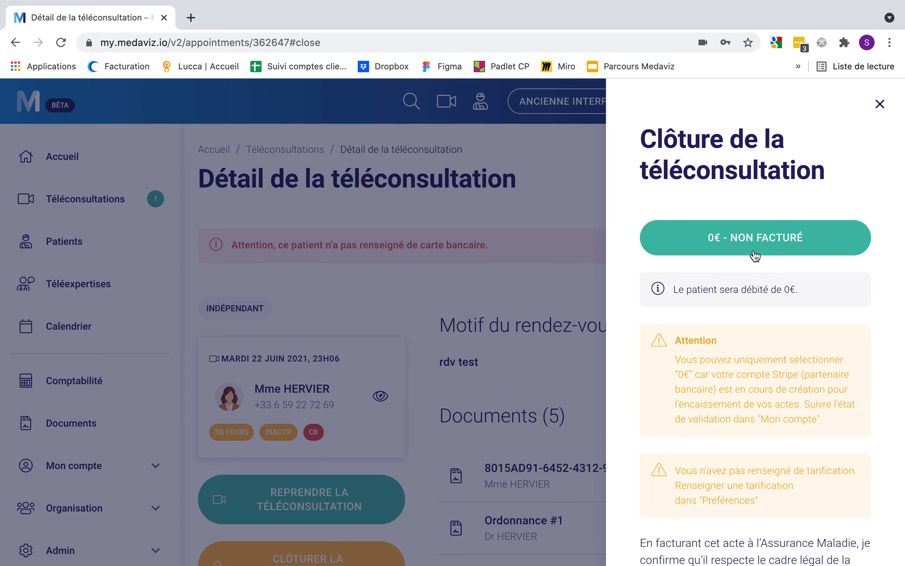
scroll(755, 256, down, 6)
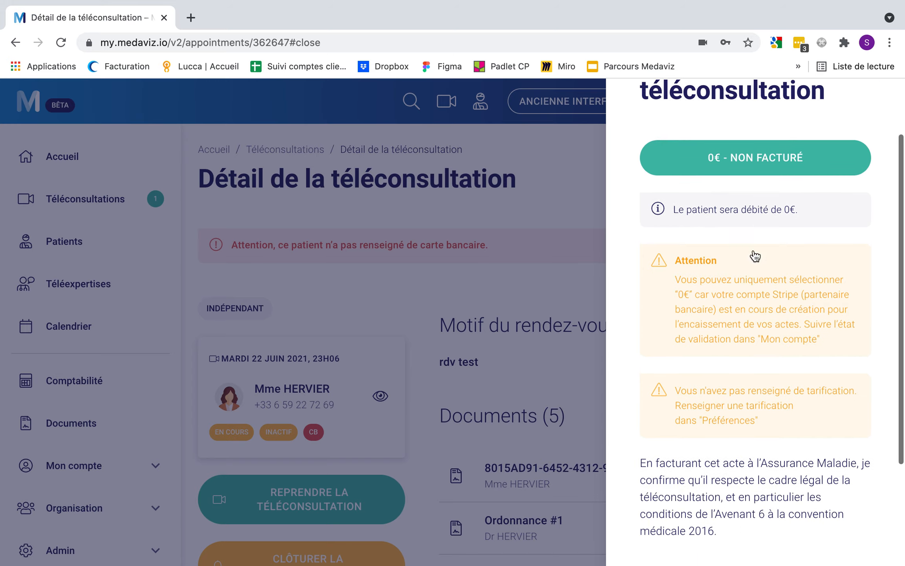
click(777, 452)
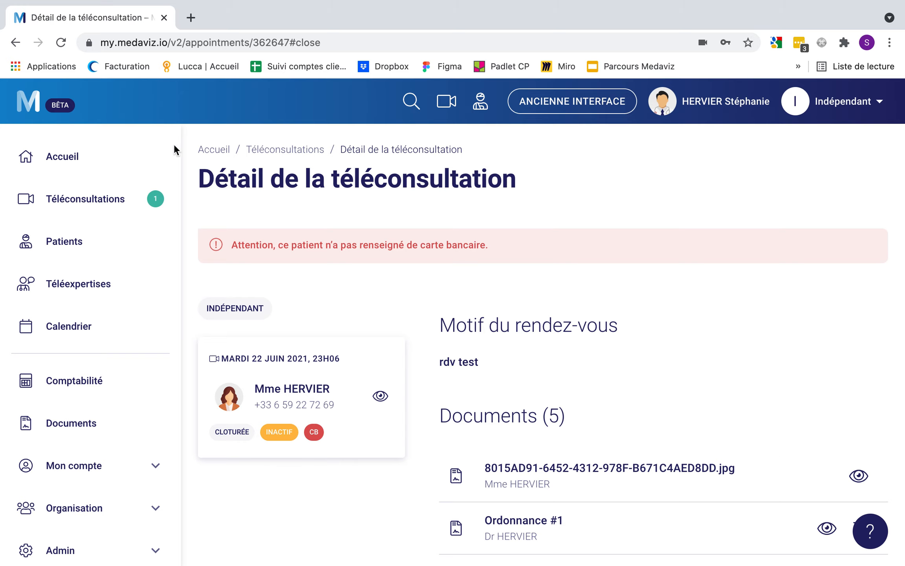
Step: Go through the home page to the finished teleconsultations and open the details of the one dated 22/06/2021 23:06
click(73, 158)
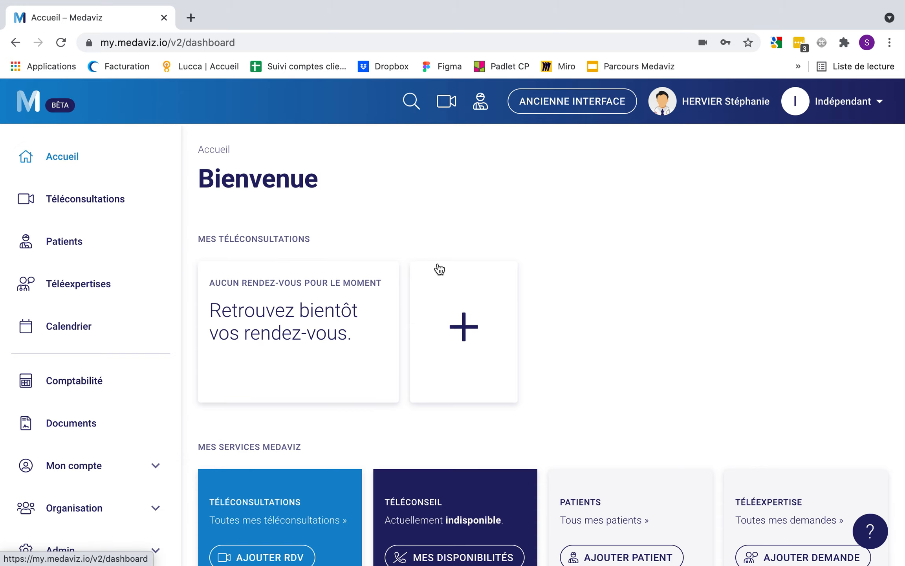
click(81, 195)
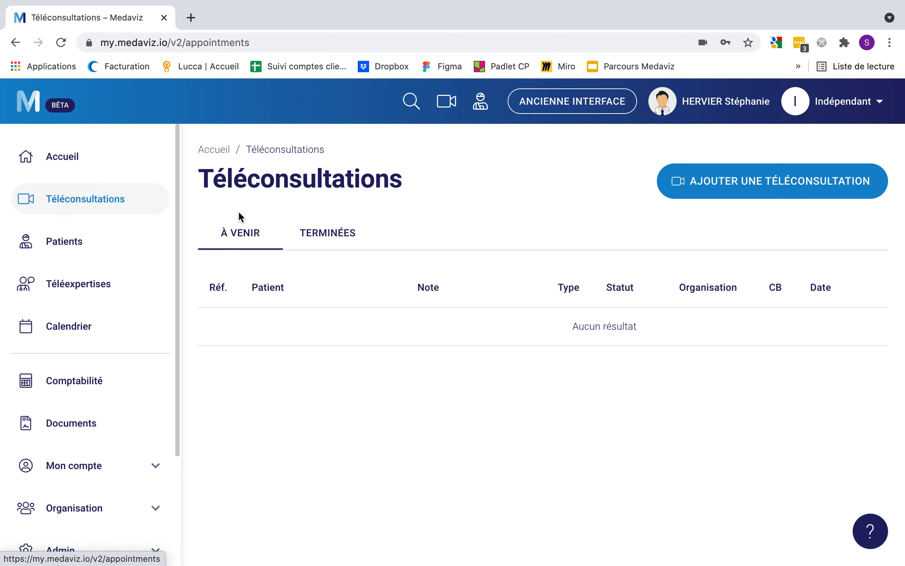
click(317, 237)
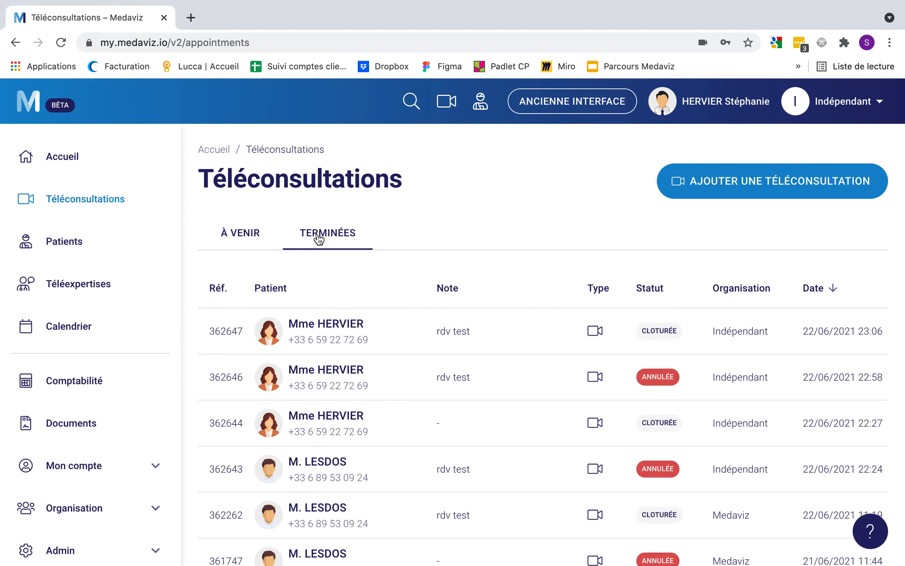
scroll(613, 307, right, 5)
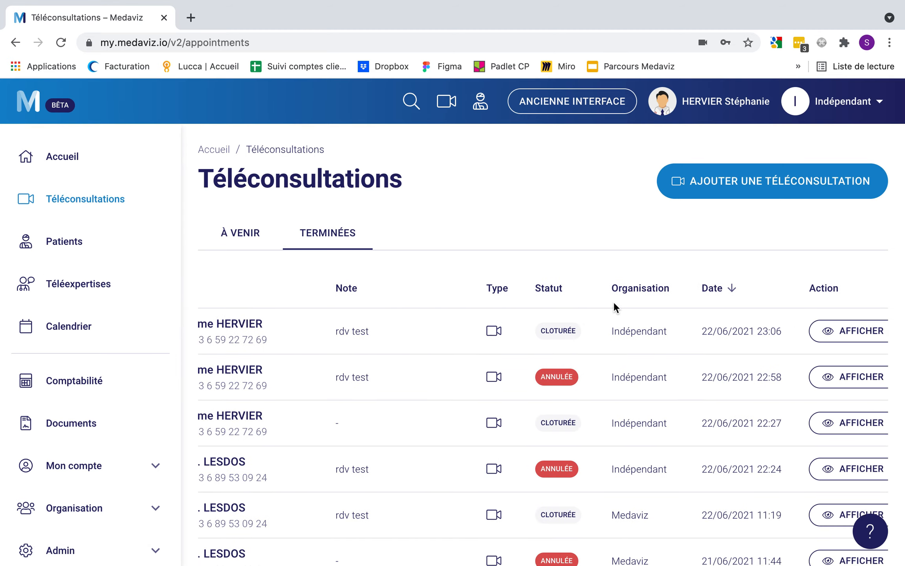
click(815, 332)
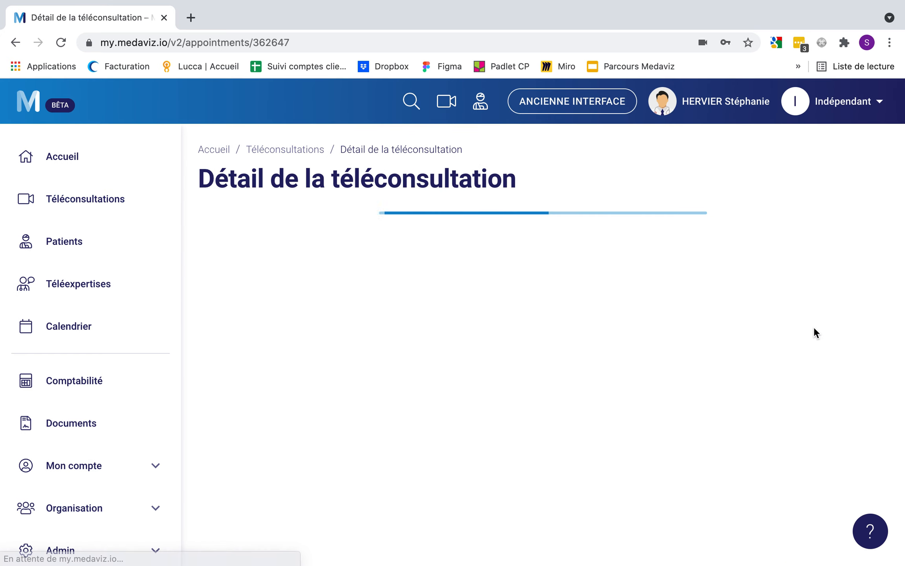
Step: Review the closed teleconsultation's appointment reason, attached documents, summary and payment sections
scroll(814, 327, down, 5)
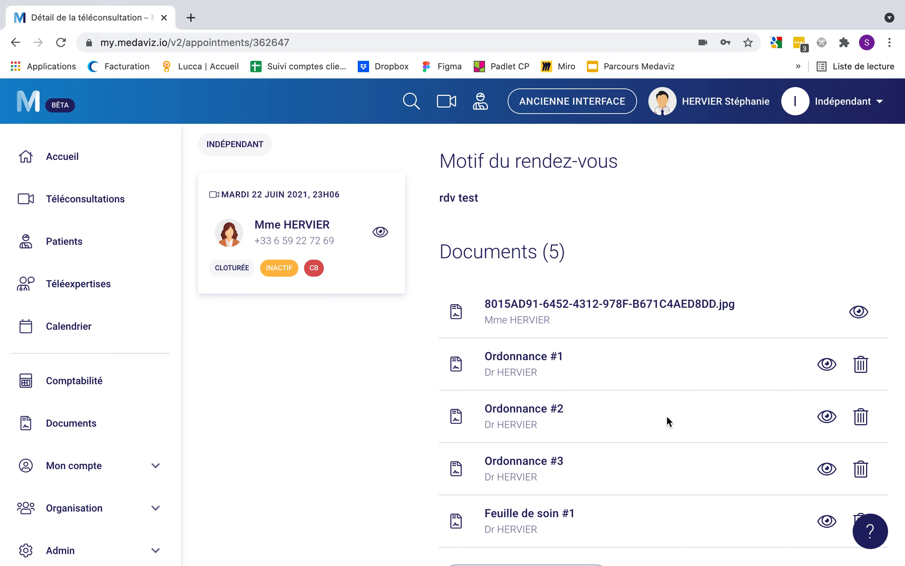
scroll(666, 416, down, 5)
scroll(667, 415, up, 5)
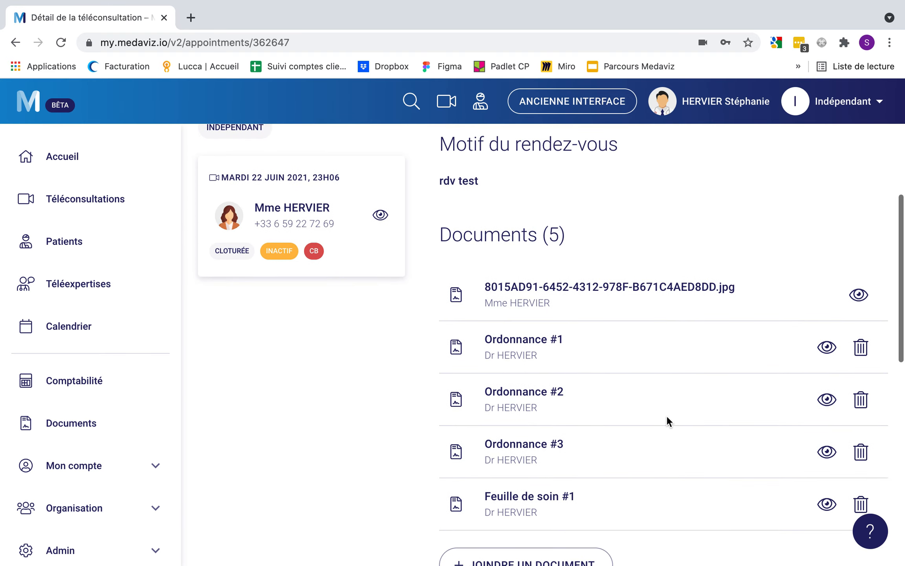
scroll(667, 415, down, 8)
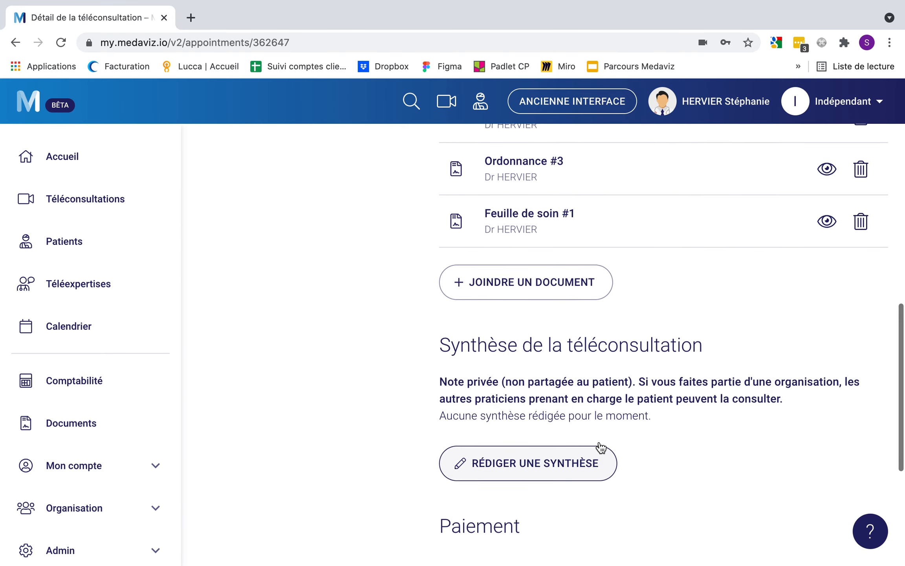
scroll(600, 447, up, 8)
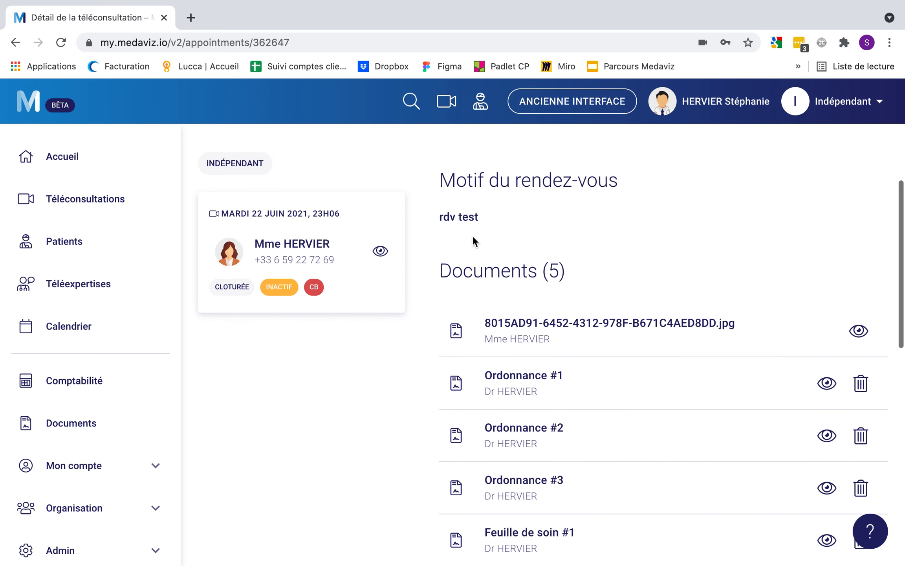
scroll(473, 237, up, 4)
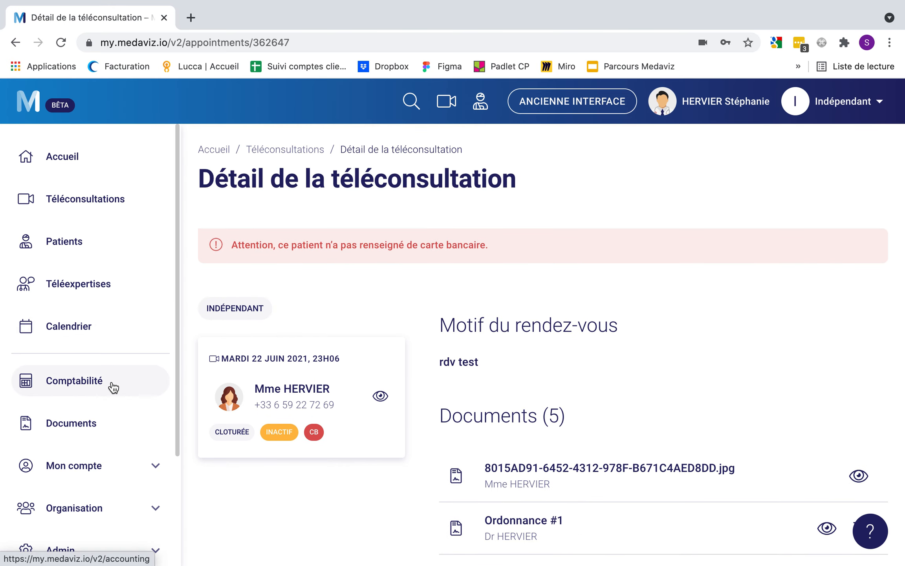
Step: View the payments and the Reversement section in the accounting area, and return to the home page
click(75, 385)
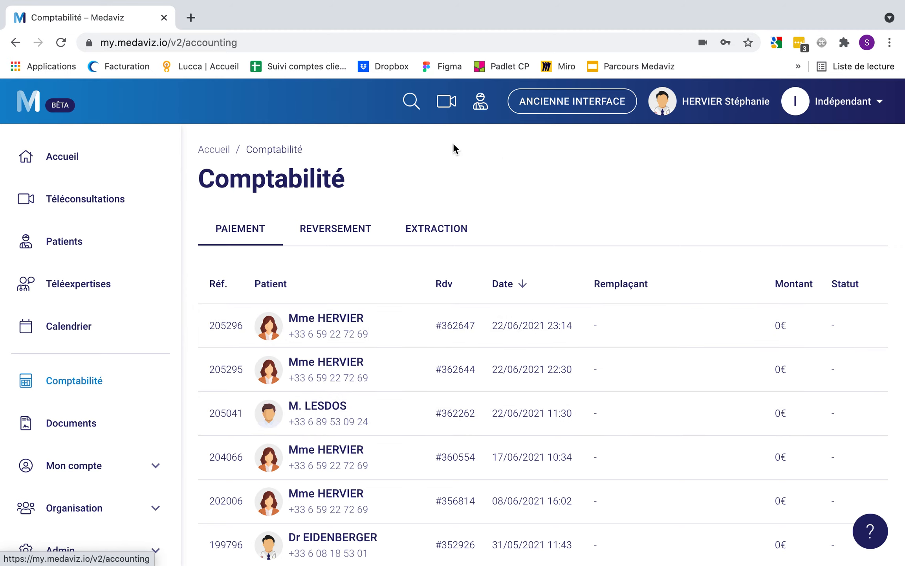
click(318, 236)
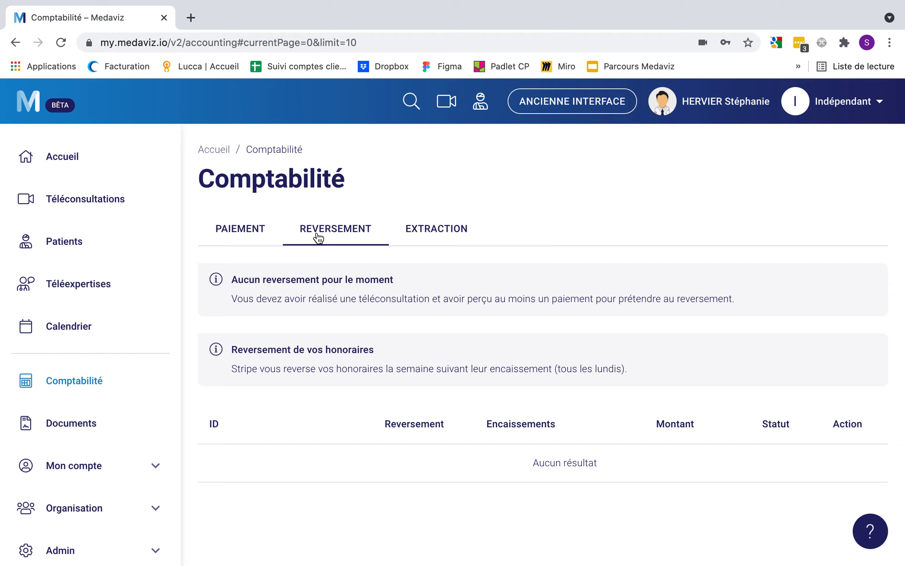
click(74, 154)
mouse_move(639, 8)
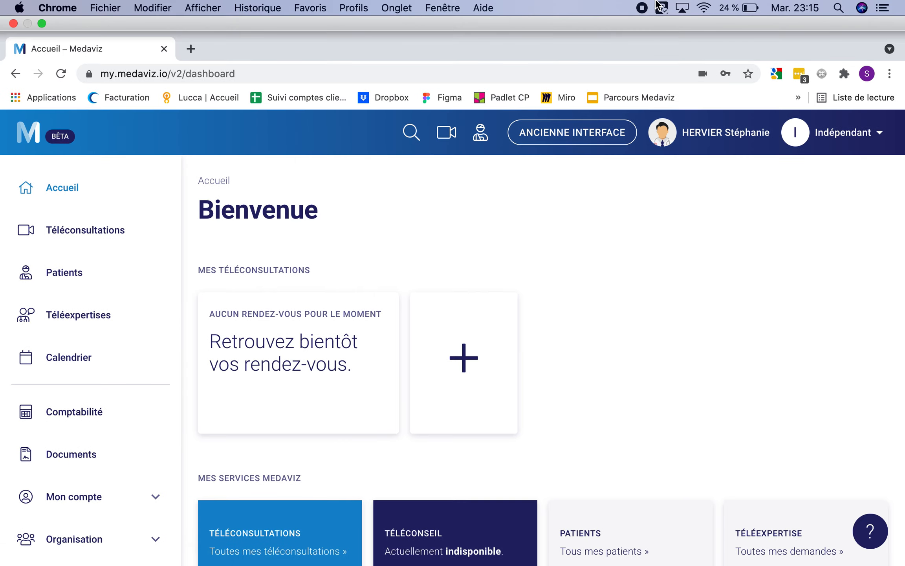